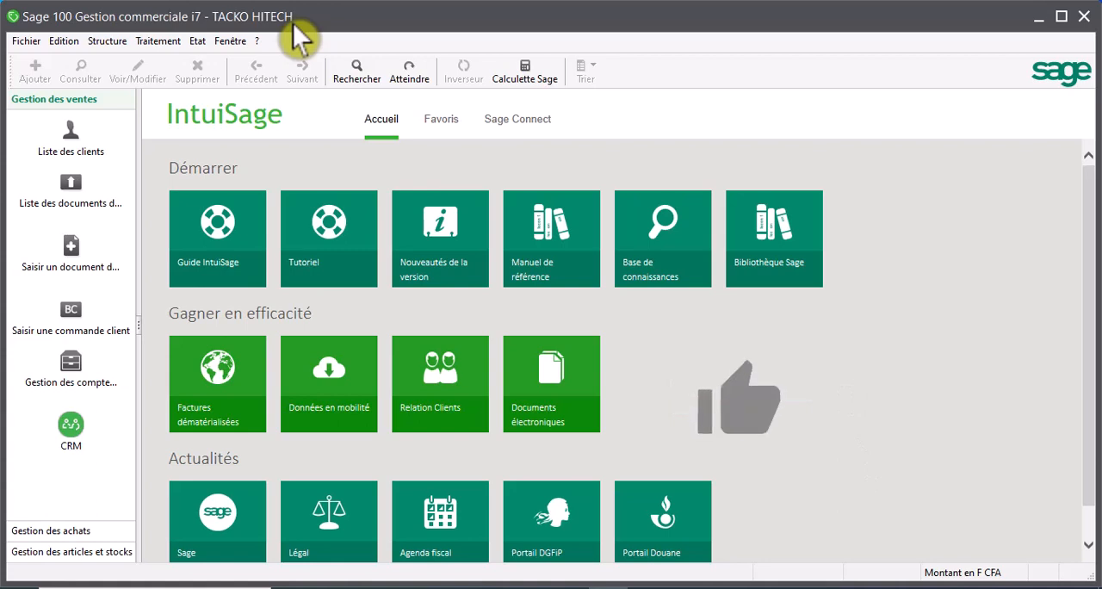
pyautogui.click(156, 41)
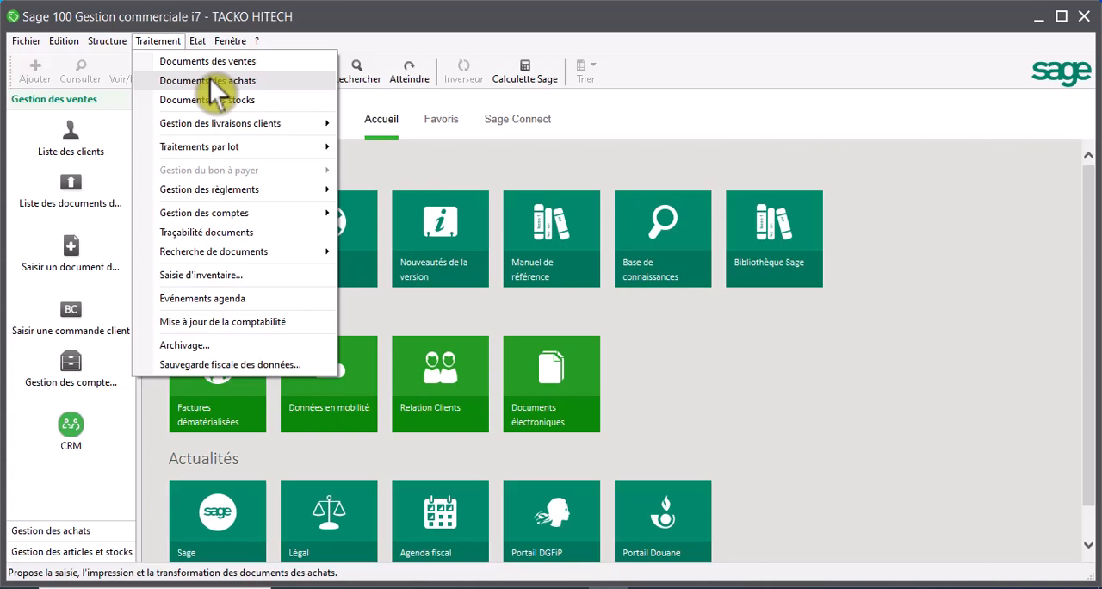
pyautogui.moveTo(257, 40)
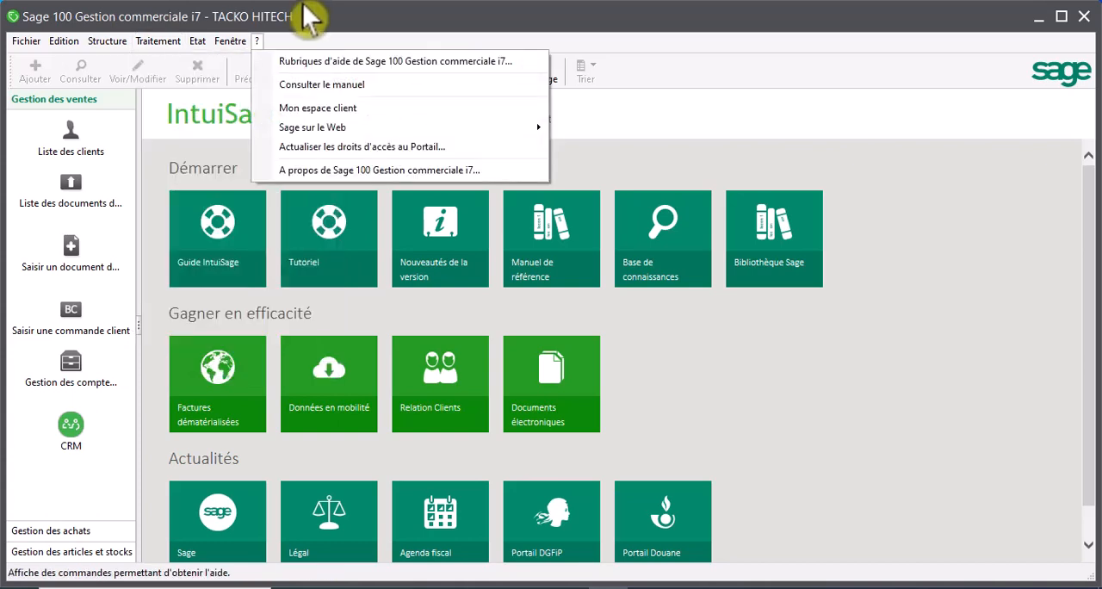
pyautogui.click(294, 6)
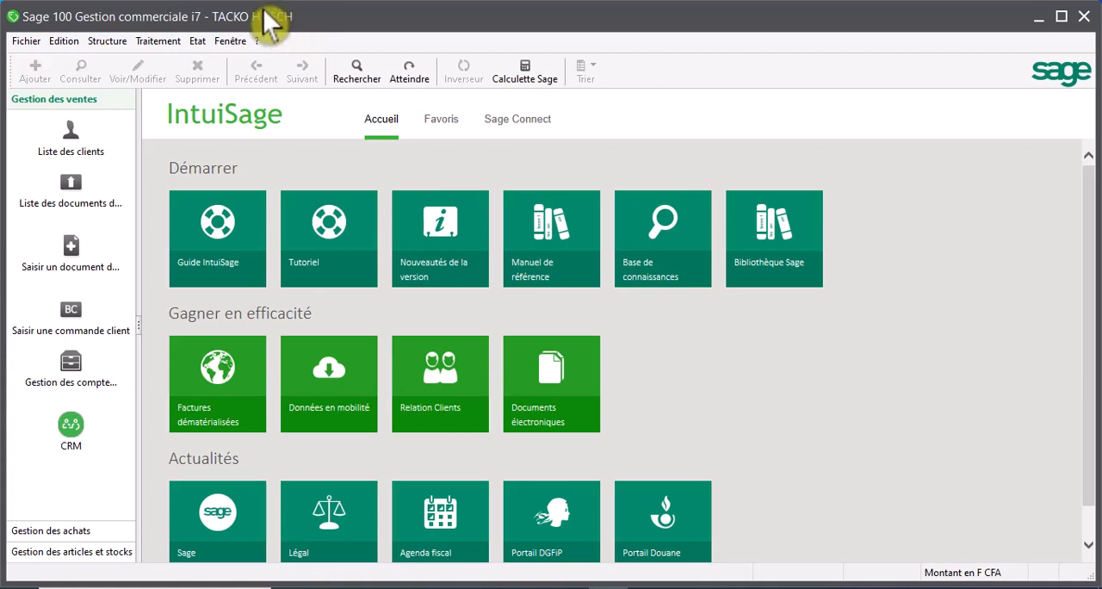
pyautogui.click(111, 43)
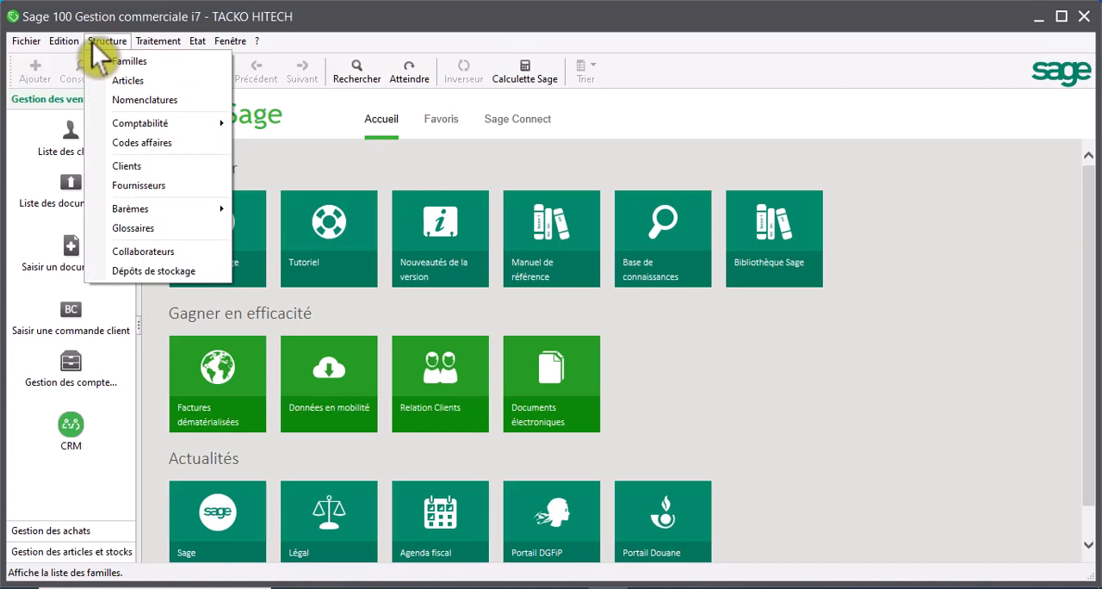
pyautogui.moveTo(165, 39)
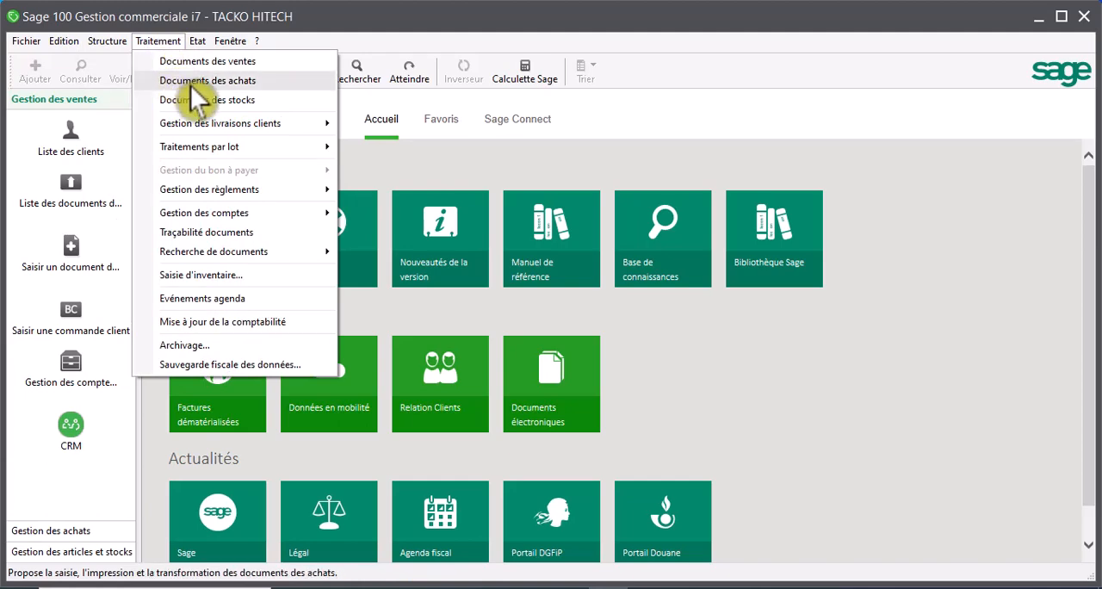
pyautogui.moveTo(198, 40)
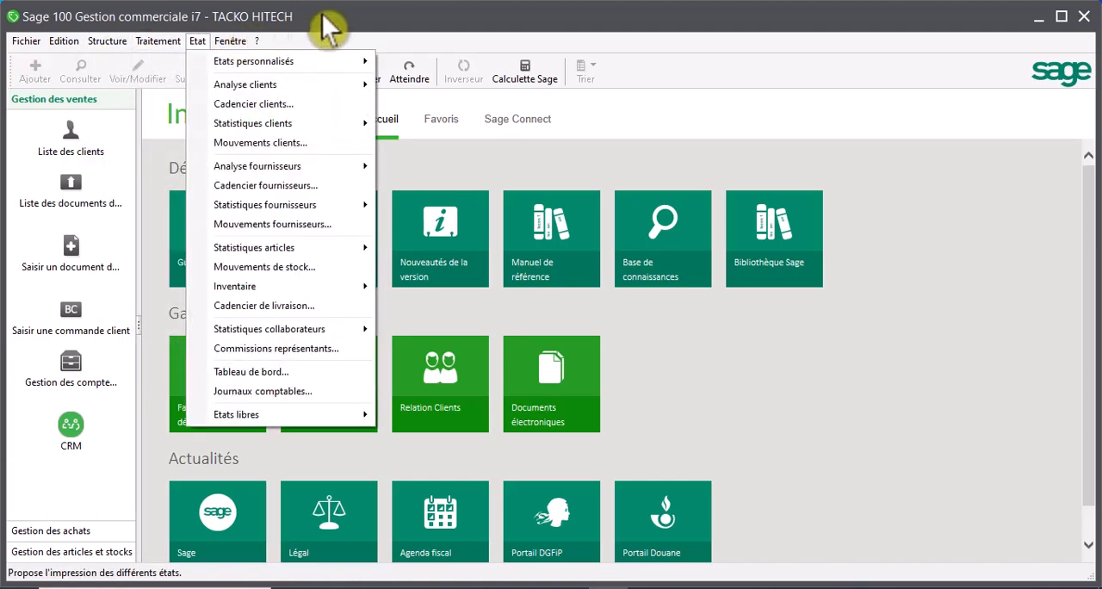
pyautogui.click(477, 159)
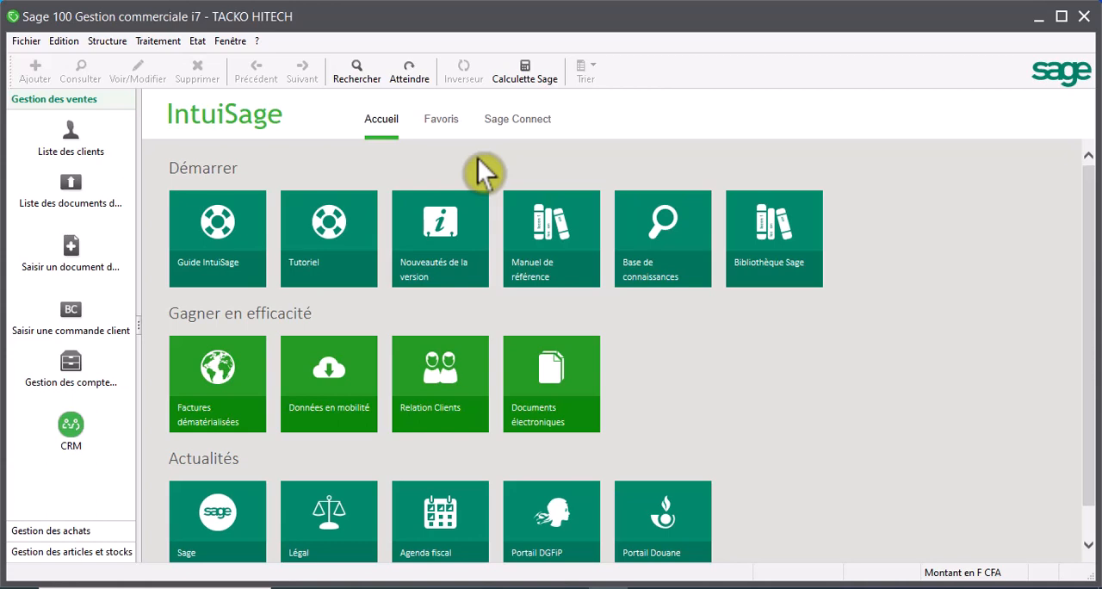
# - Delete the TELEVISION family from the article families
pyautogui.click(103, 43)
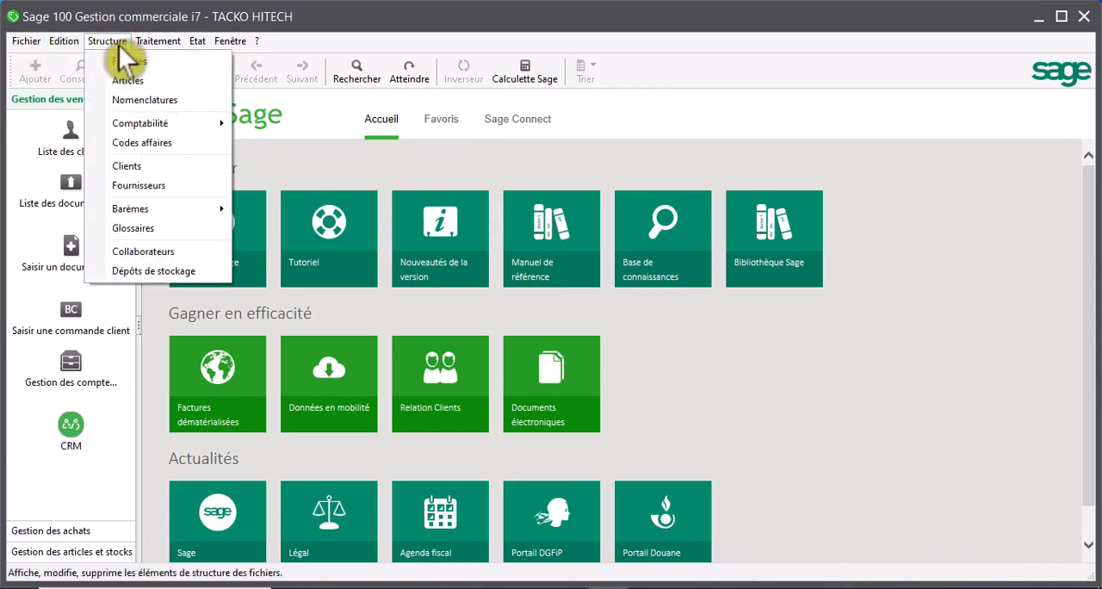
pyautogui.click(120, 61)
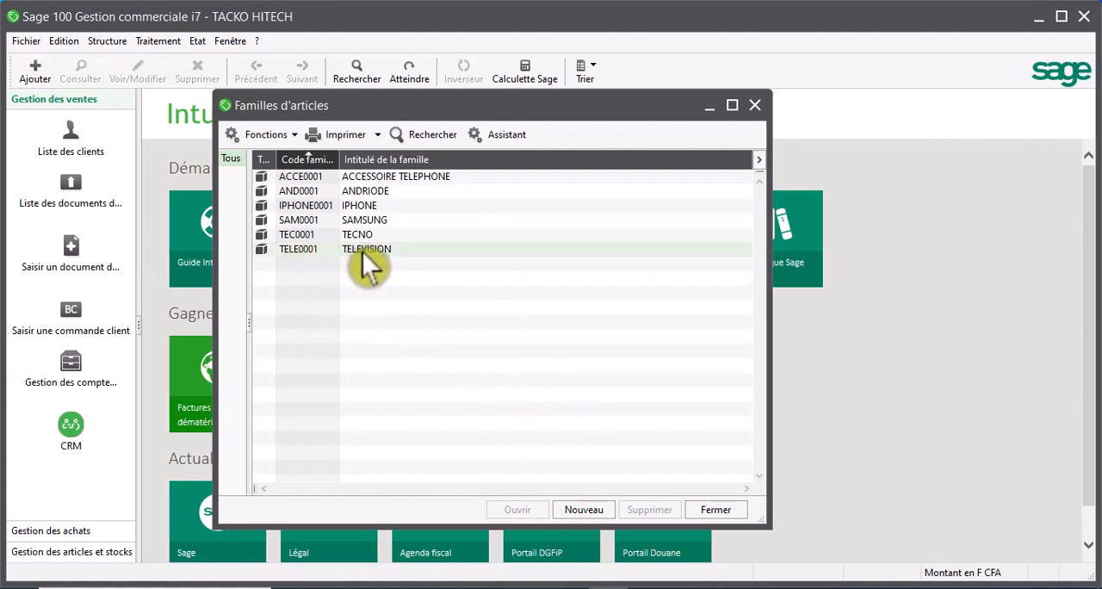
pyautogui.click(363, 248)
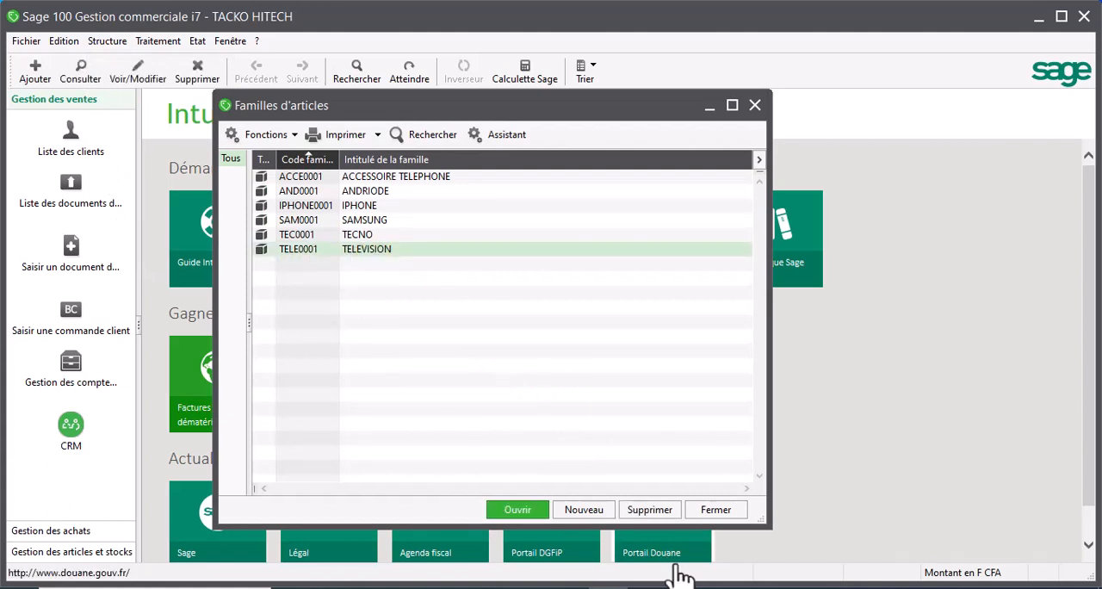
pyautogui.click(652, 510)
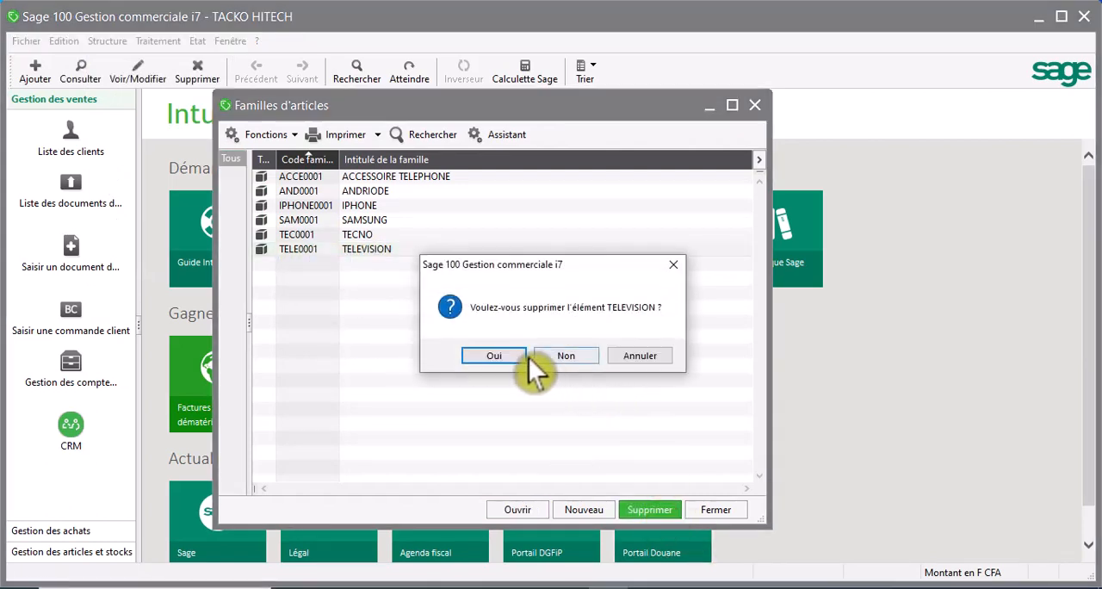
pyautogui.click(500, 354)
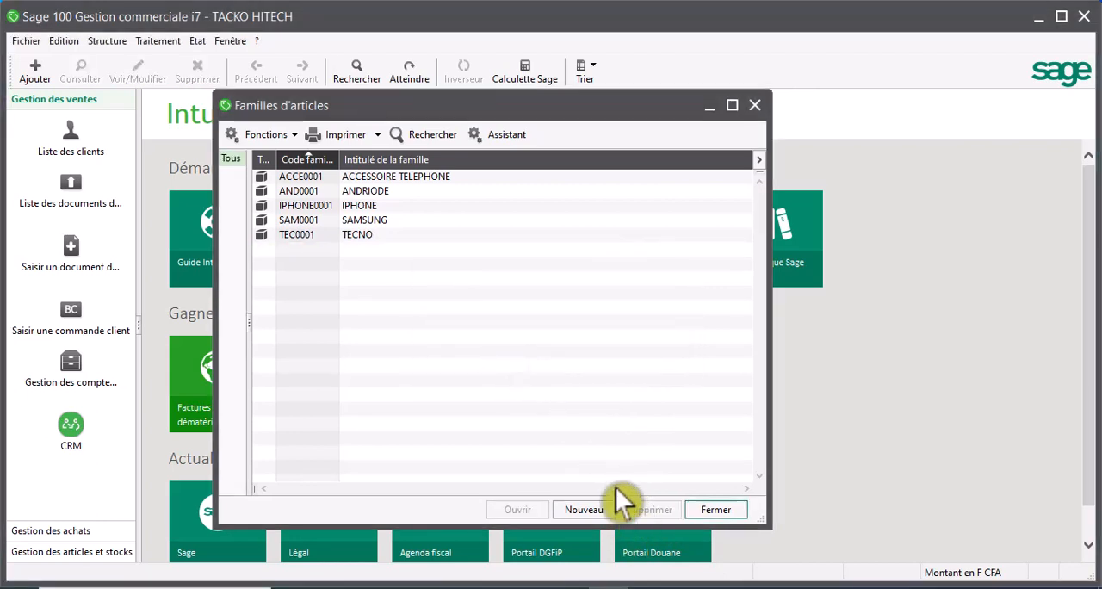
# - Start a new article family with the code TELE0001 and the title TELEVISION
pyautogui.click(594, 513)
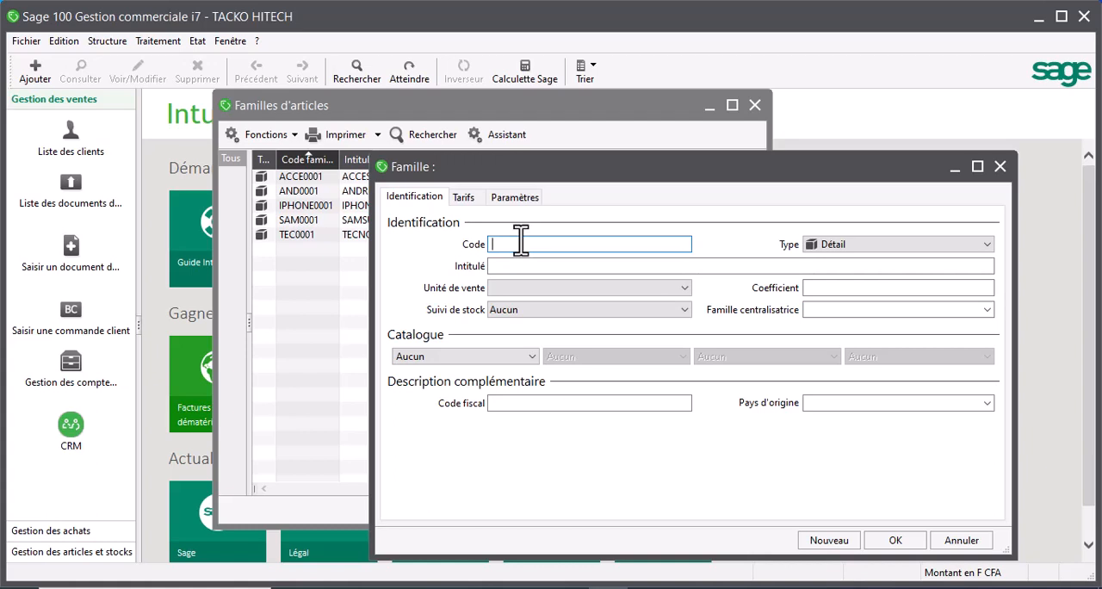
pyautogui.write('TELE0001')
pyautogui.click(507, 264)
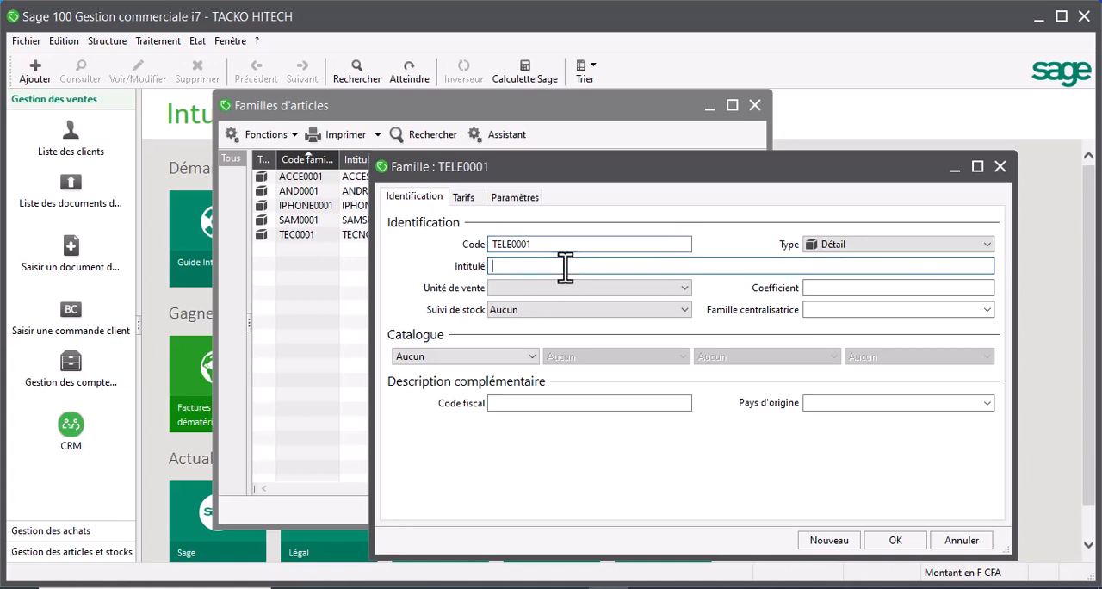
pyautogui.write('TELEVI')
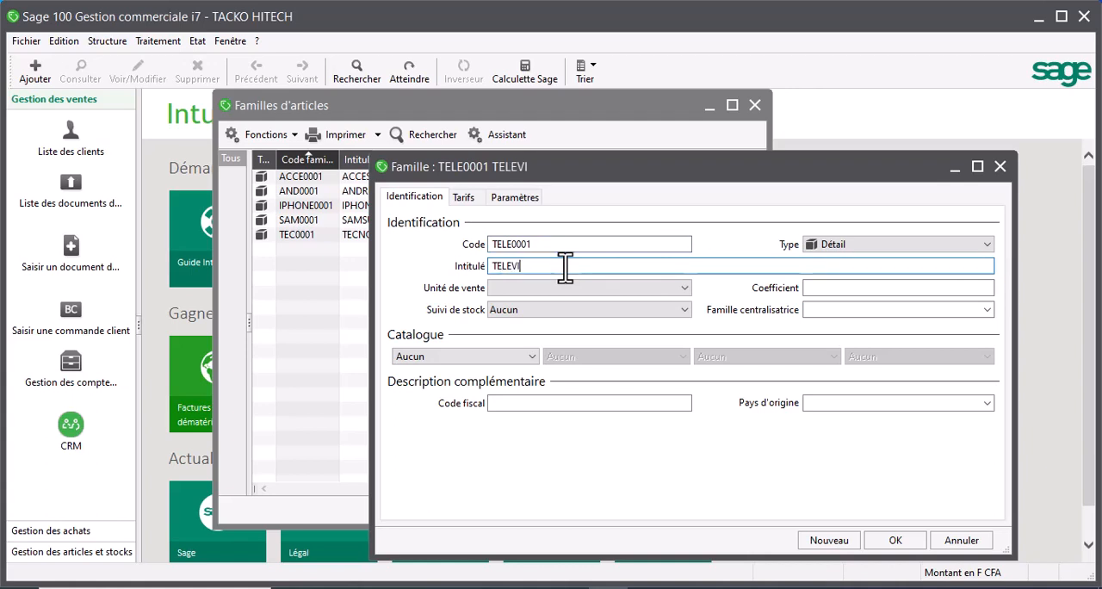
pyautogui.write('SION')
# - Set the new family's stock tracking to CMUP, then save it and leave the family list
pyautogui.click(603, 314)
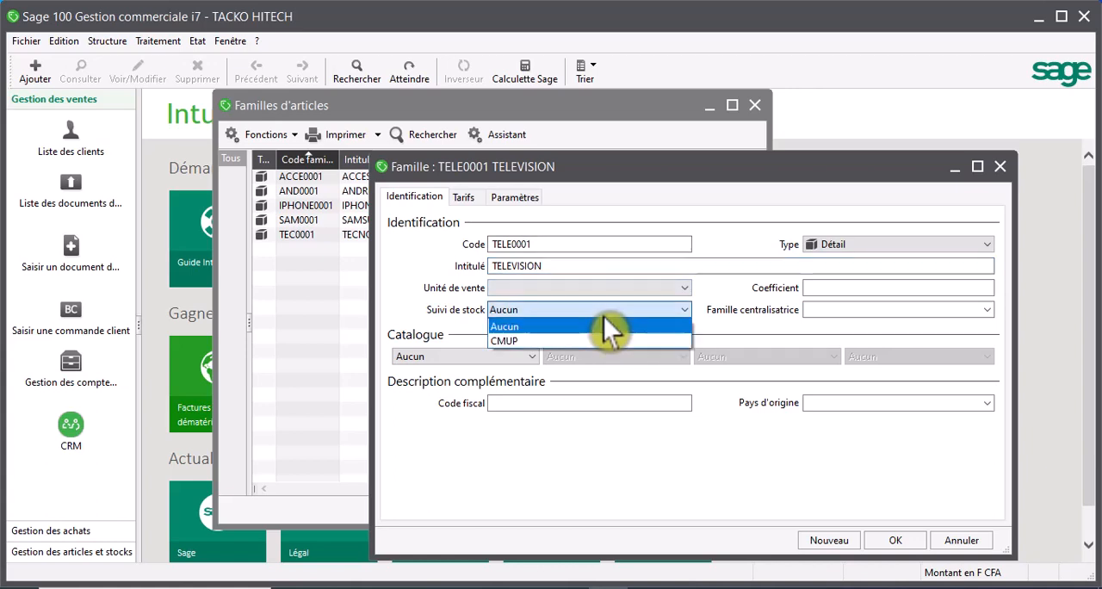
pyautogui.click(567, 344)
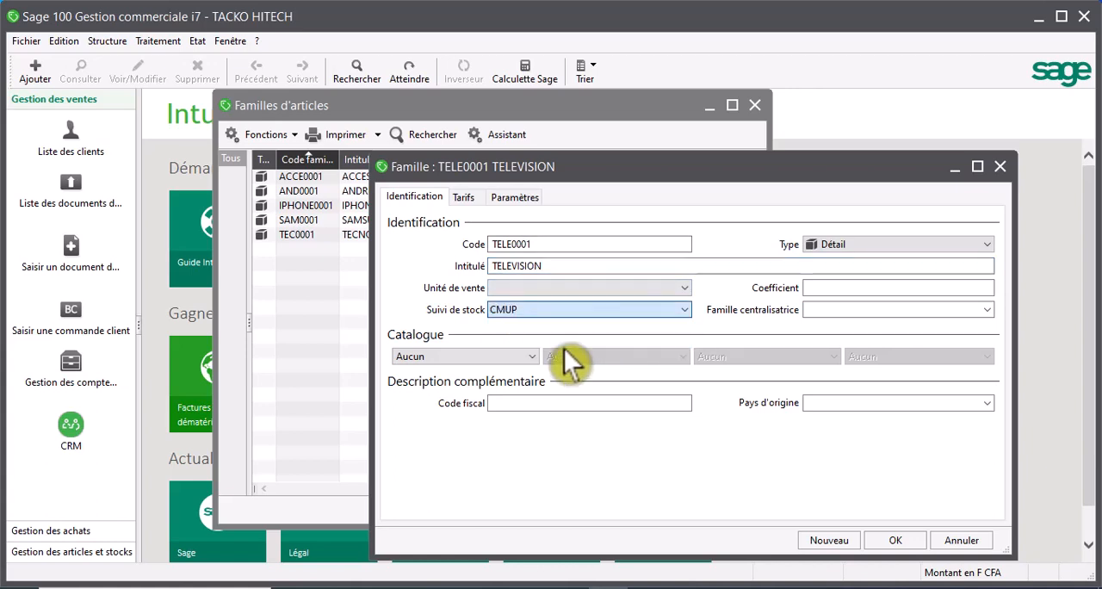
pyautogui.click(891, 540)
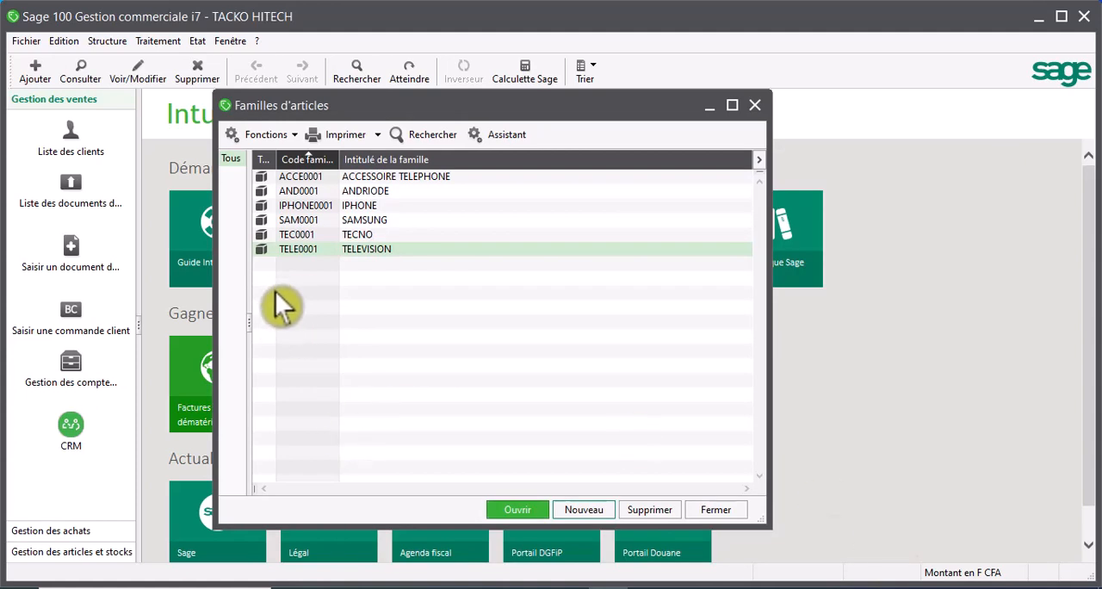
pyautogui.click(754, 105)
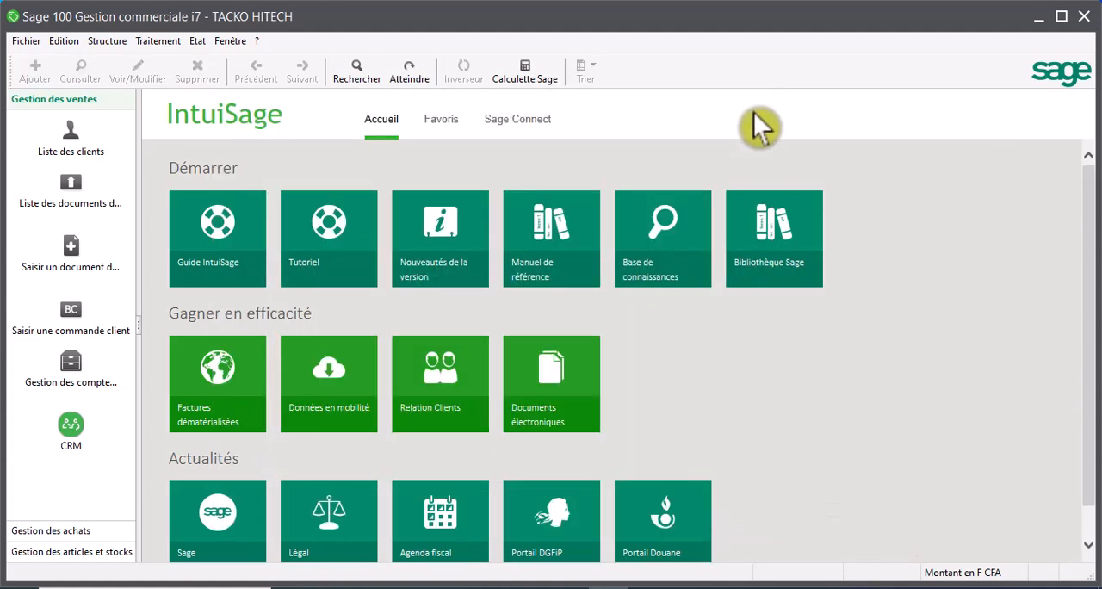
# - Start a new article in the article list with the reference 101009
pyautogui.click(103, 40)
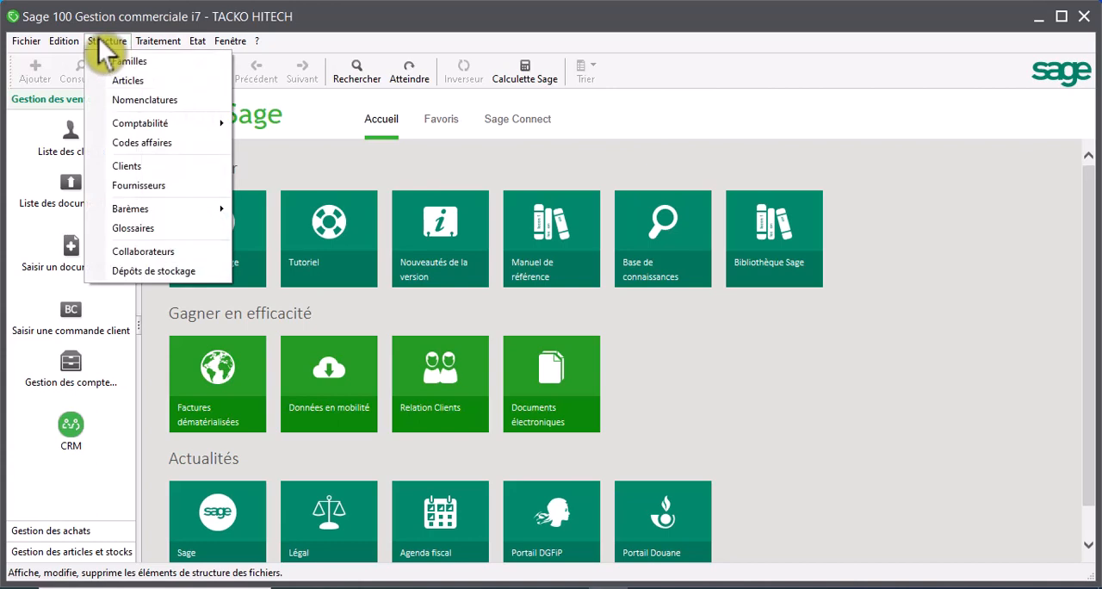
pyautogui.click(129, 80)
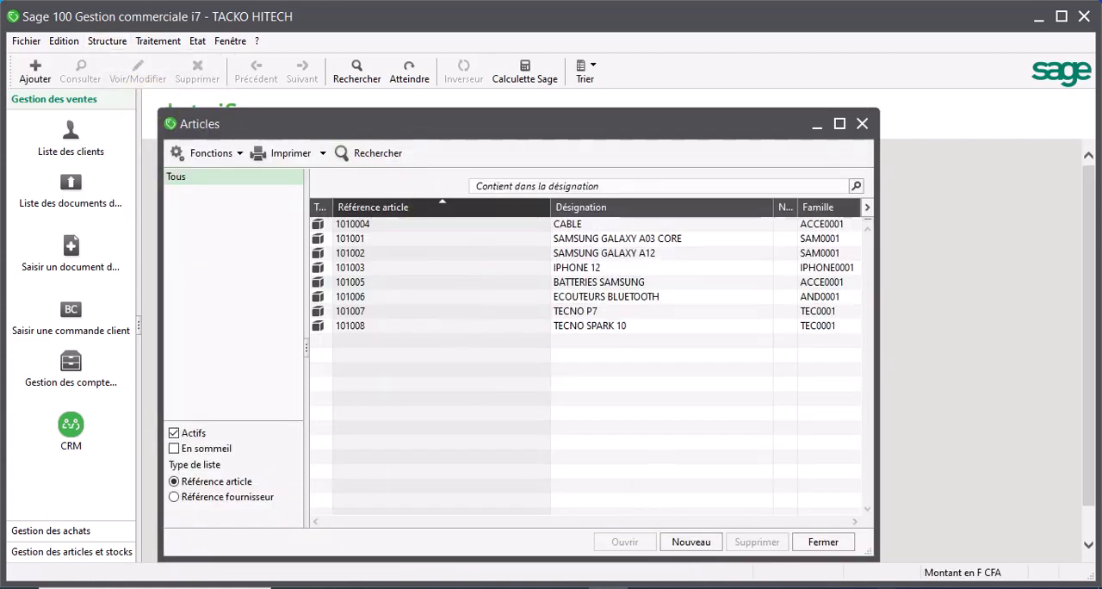
pyautogui.click(689, 545)
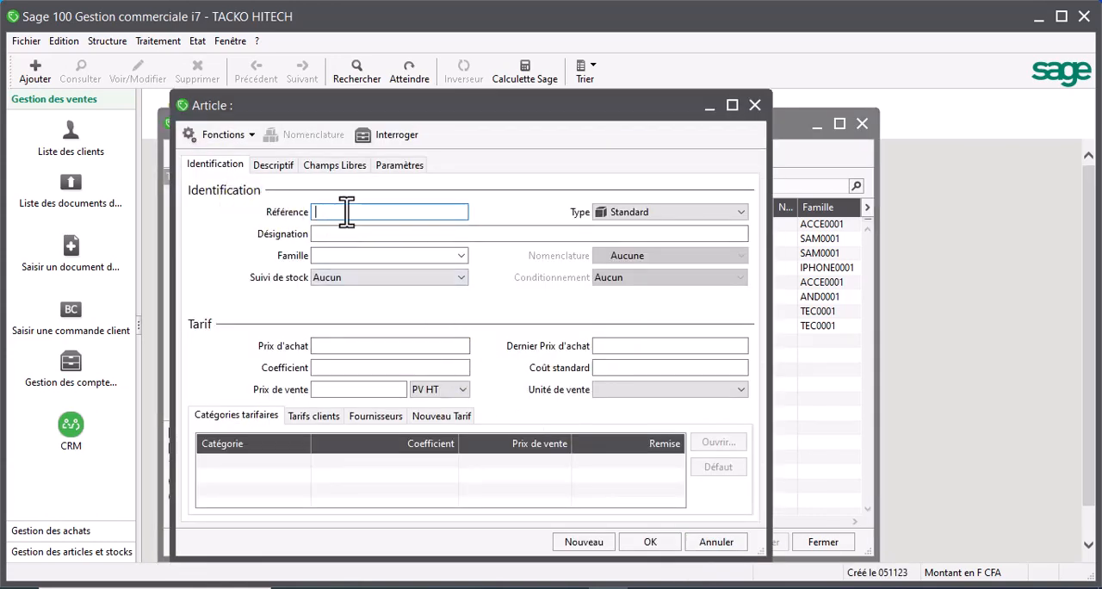
pyautogui.write('101000')
pyautogui.press('BackSpace')
pyautogui.write('9')
# - Enter LG LED 32 POUCES as the designation of article 101009
pyautogui.click(343, 238)
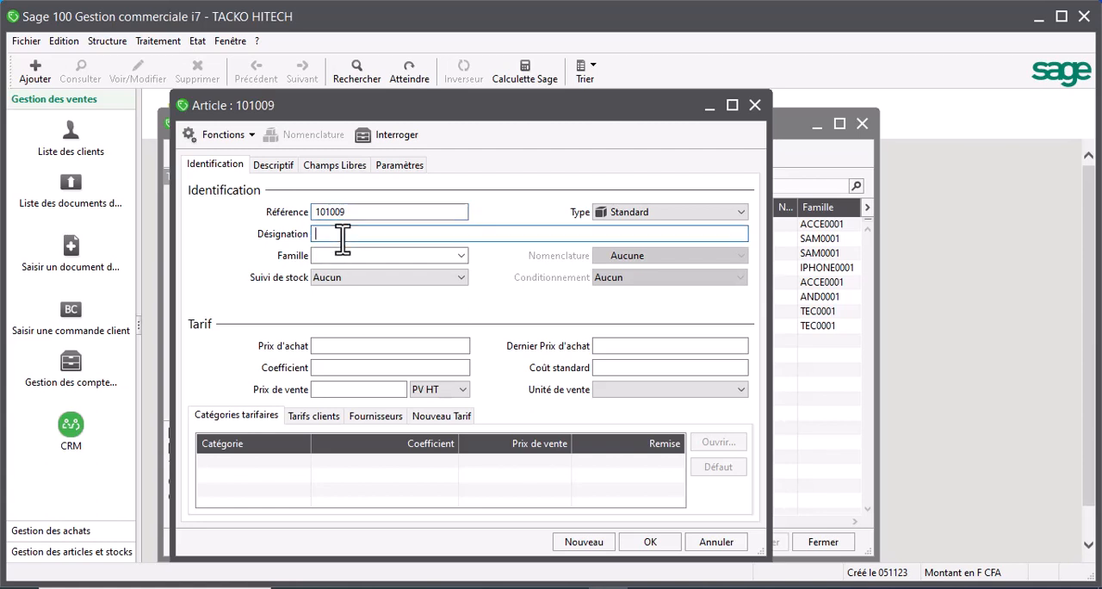
pyautogui.moveTo(382, 105); pyautogui.dragTo(490, 96)
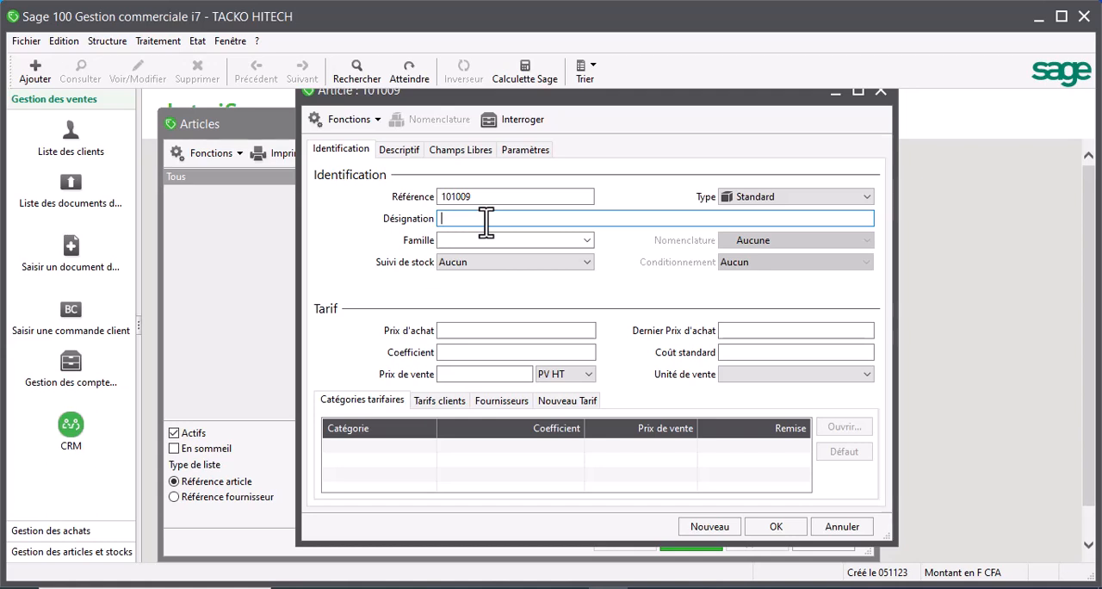
pyautogui.write('LG')
pyautogui.write('LED32')
pyautogui.press('BackSpace')
pyautogui.press('BackSpace')
pyautogui.write('32 POUC')
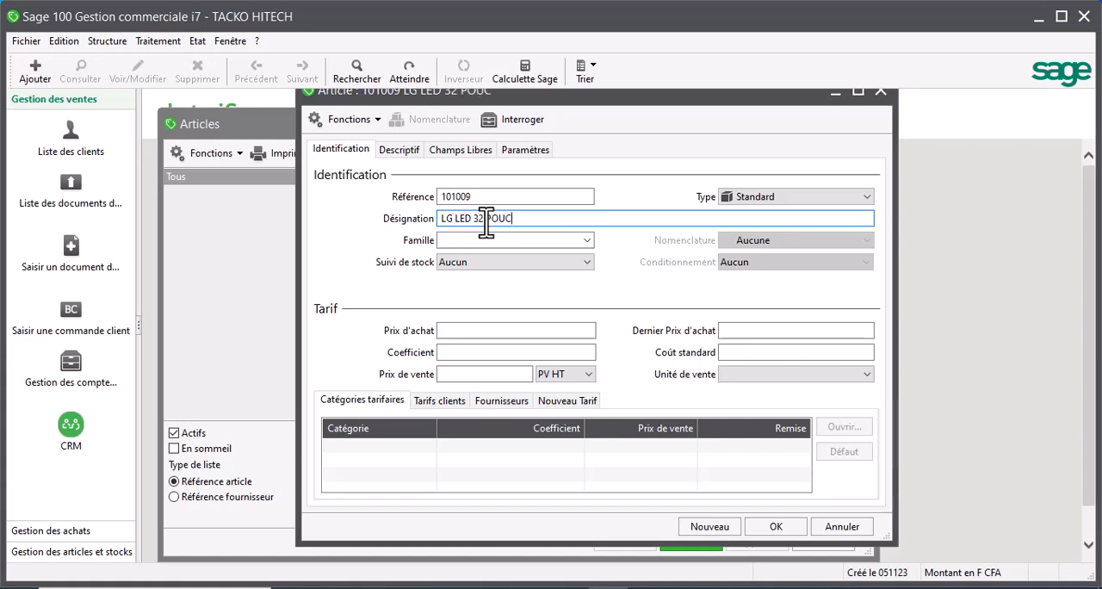
pyautogui.write('ES')
# - Assign the article to the family TELE0001 TELEVISION and set its stock tracking to CMUP
pyautogui.click(585, 242)
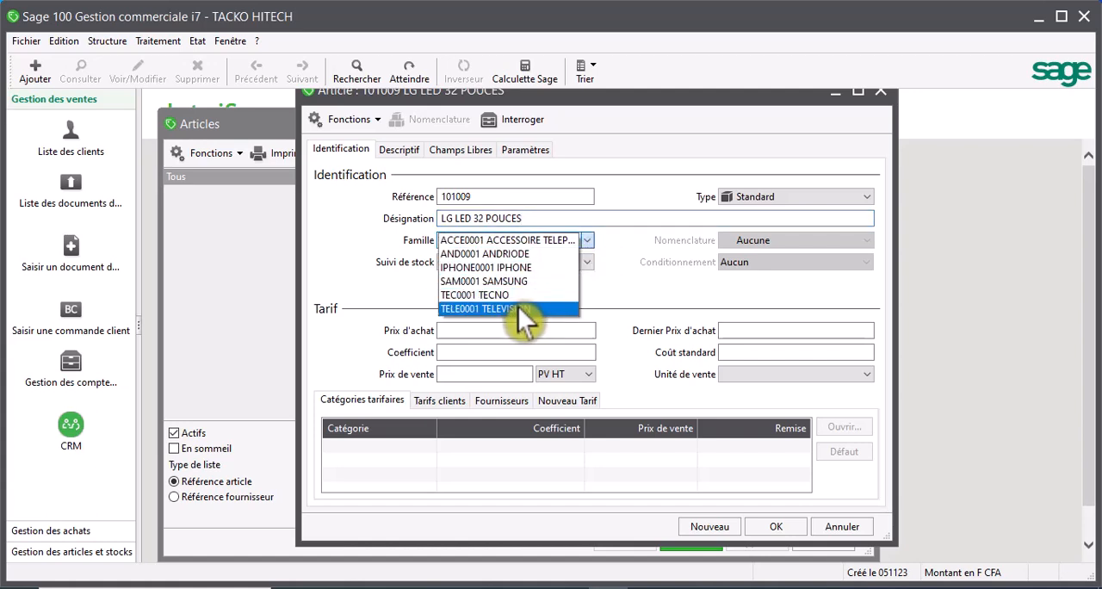
pyautogui.click(573, 306)
pyautogui.click(519, 263)
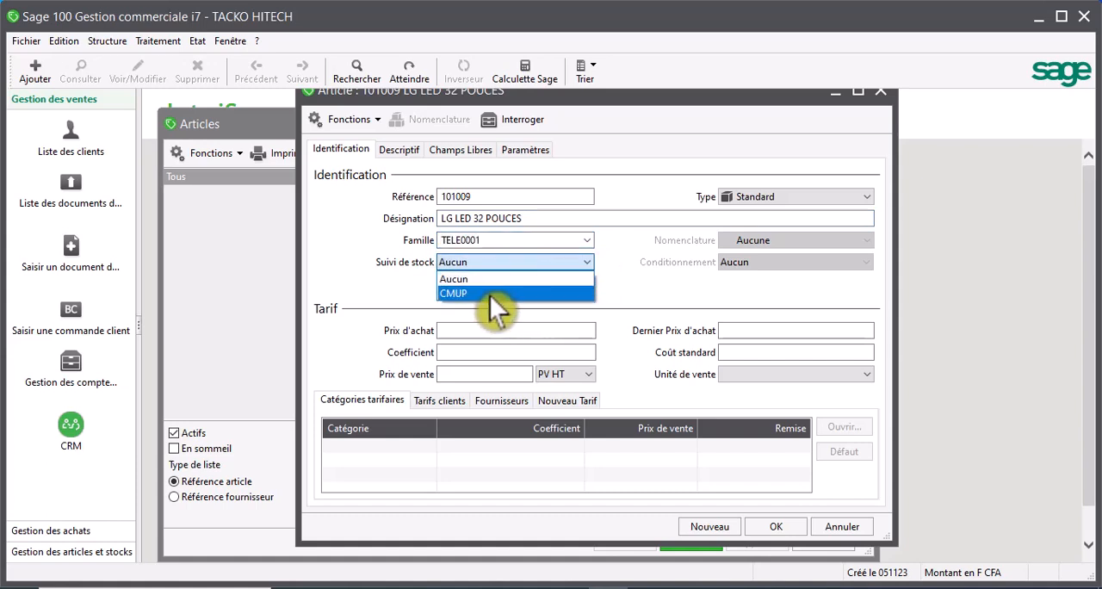
pyautogui.click(489, 295)
# - Set the article's purchase price to 50000 and its sale price to 60000
pyautogui.click(508, 332)
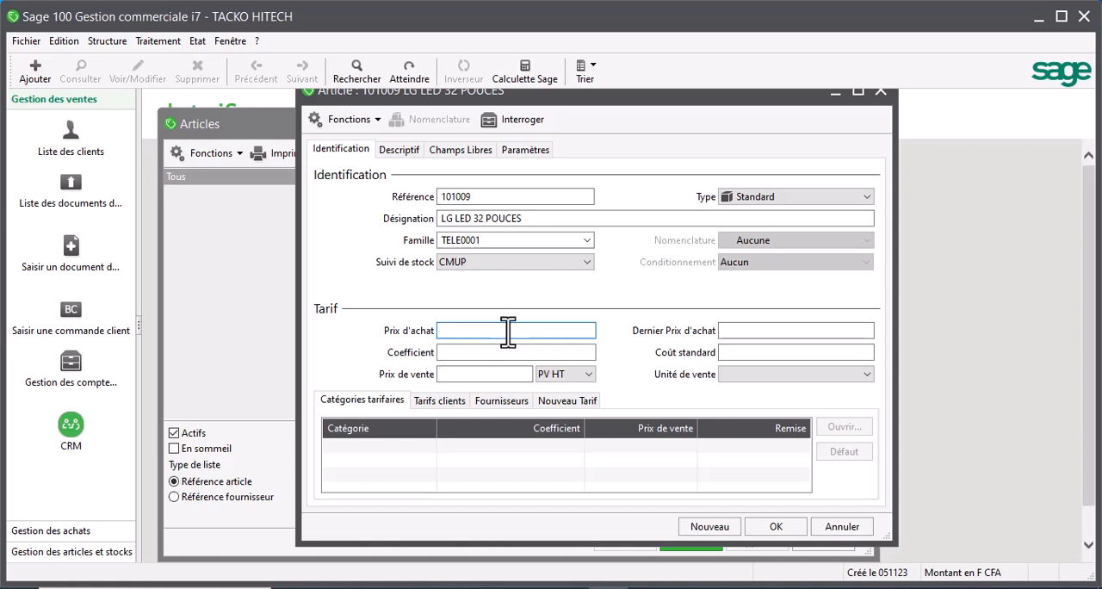
pyautogui.write('50000')
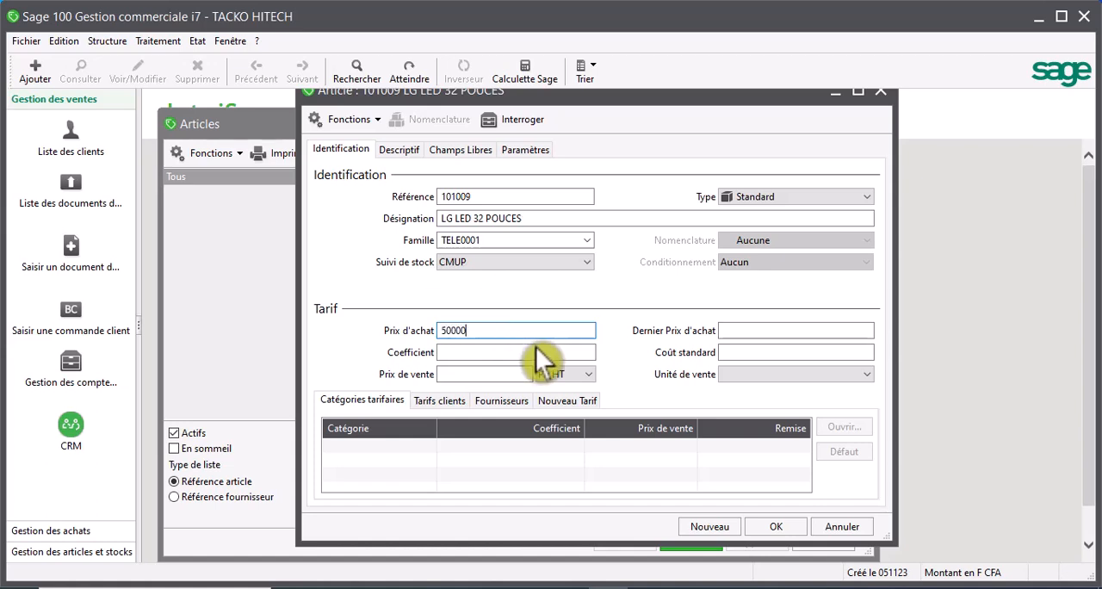
pyautogui.click(487, 375)
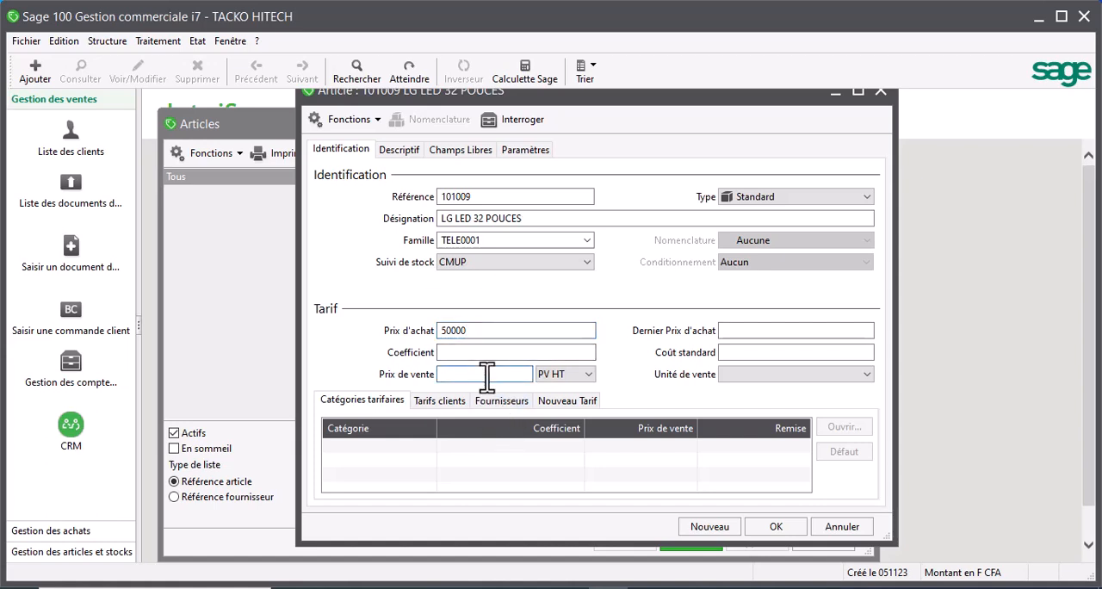
pyautogui.write('60000')
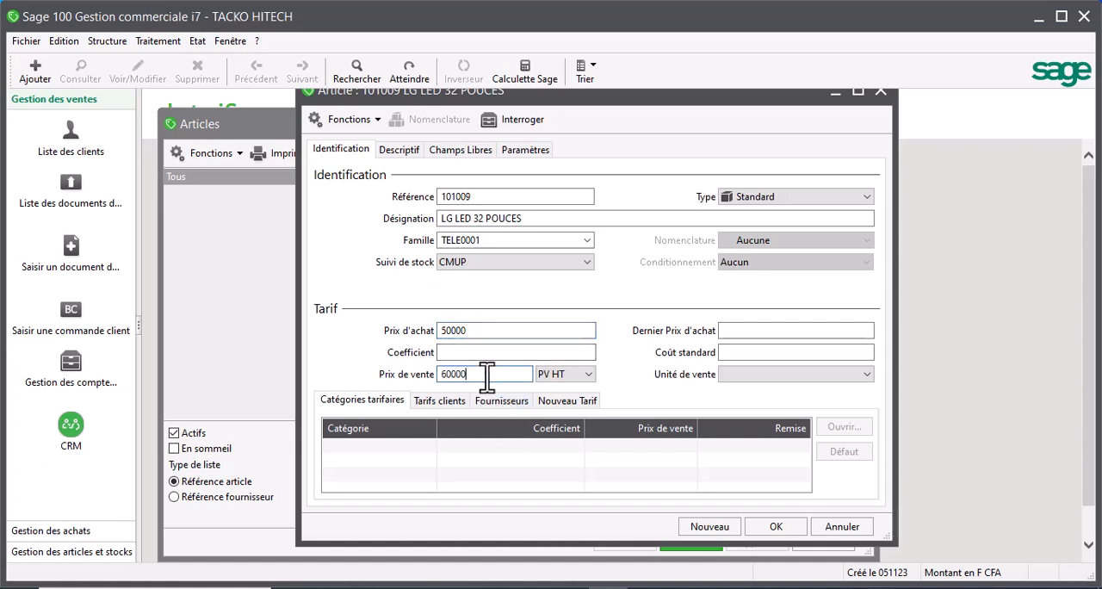
# - Set the last purchase price to 50000, save the article with a new blank record following, and return to the article list
pyautogui.click(775, 337)
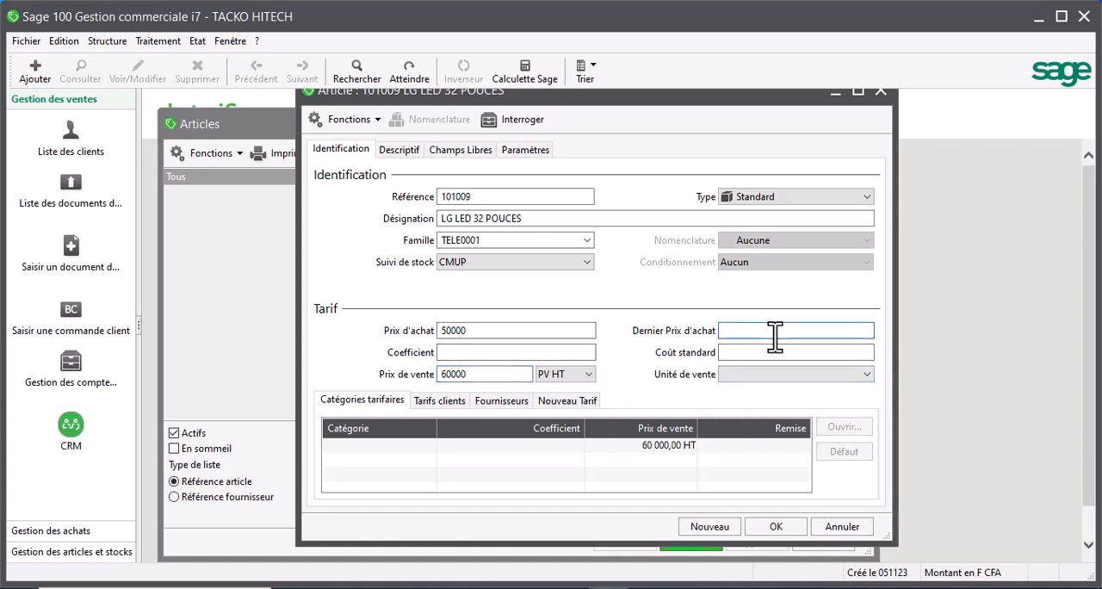
pyautogui.write('50000')
pyautogui.click(711, 527)
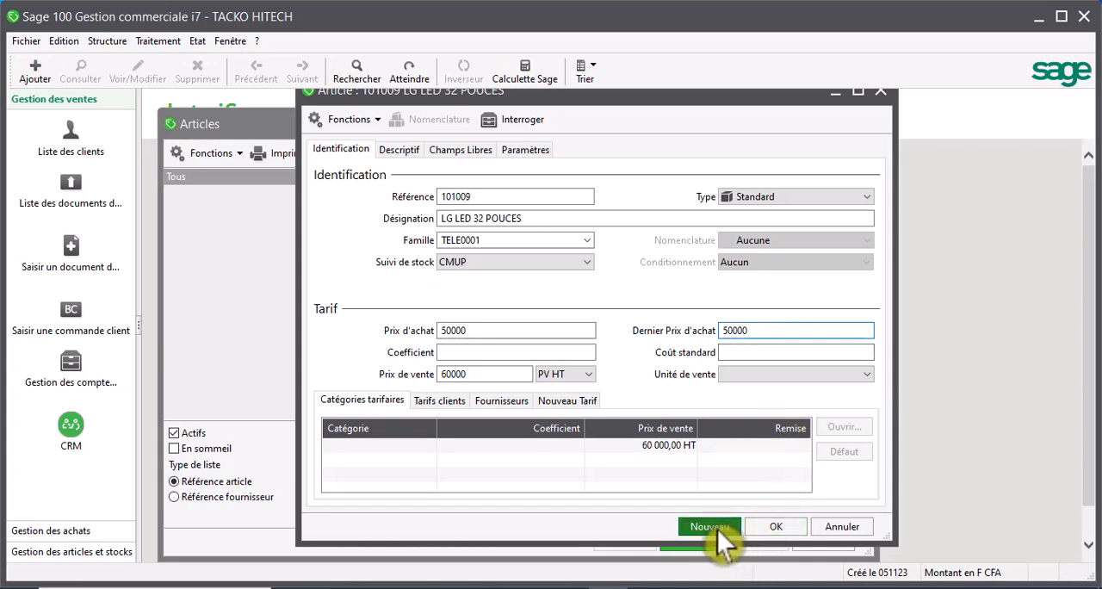
pyautogui.click(258, 252)
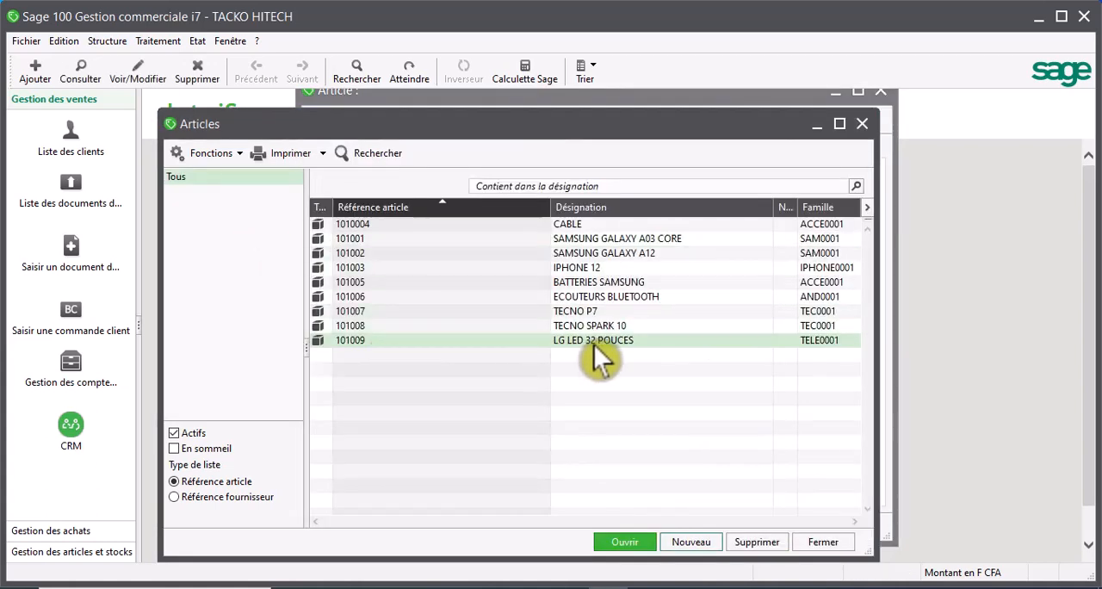
# - Go back to the blank article record and enter 101010 as the new article's reference
pyautogui.click(443, 98)
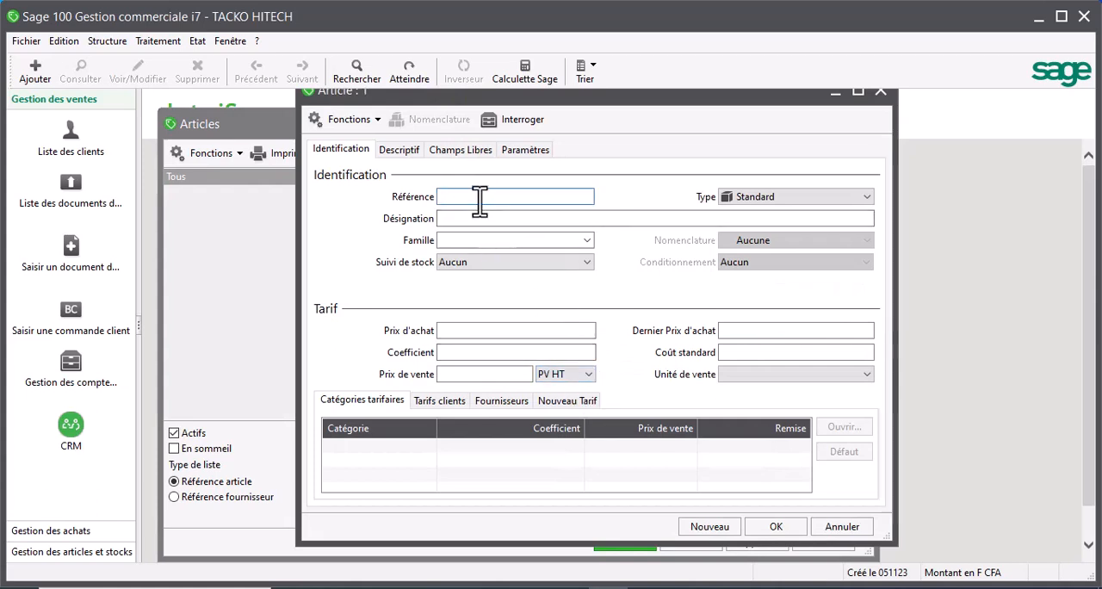
pyautogui.write('1010')
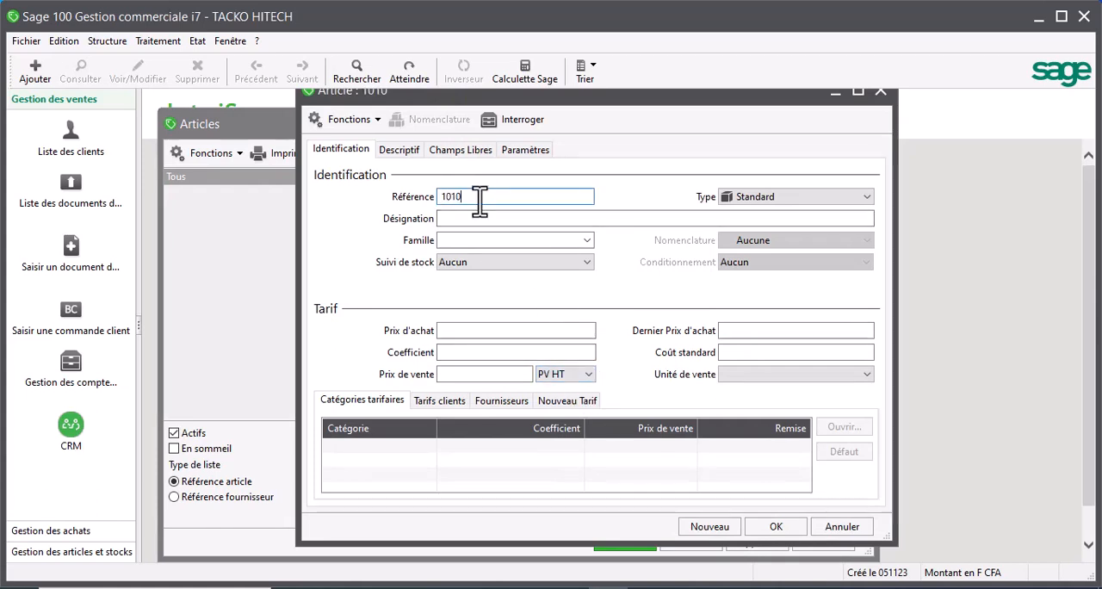
pyautogui.write('0')
pyautogui.press('BackSpace')
pyautogui.write('10')
pyautogui.click(519, 215)
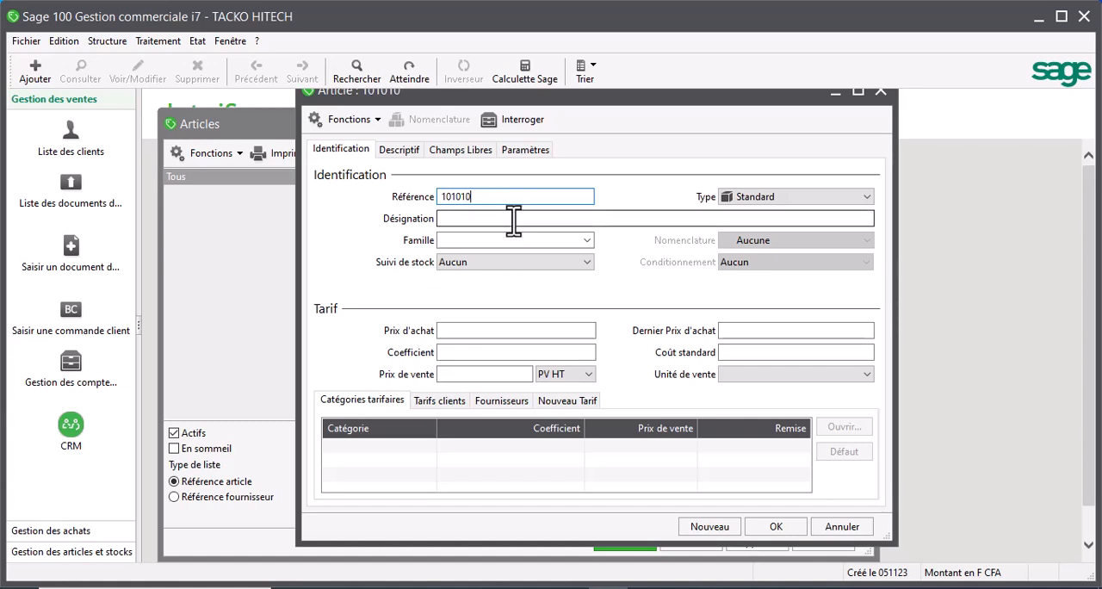
pyautogui.click(498, 196)
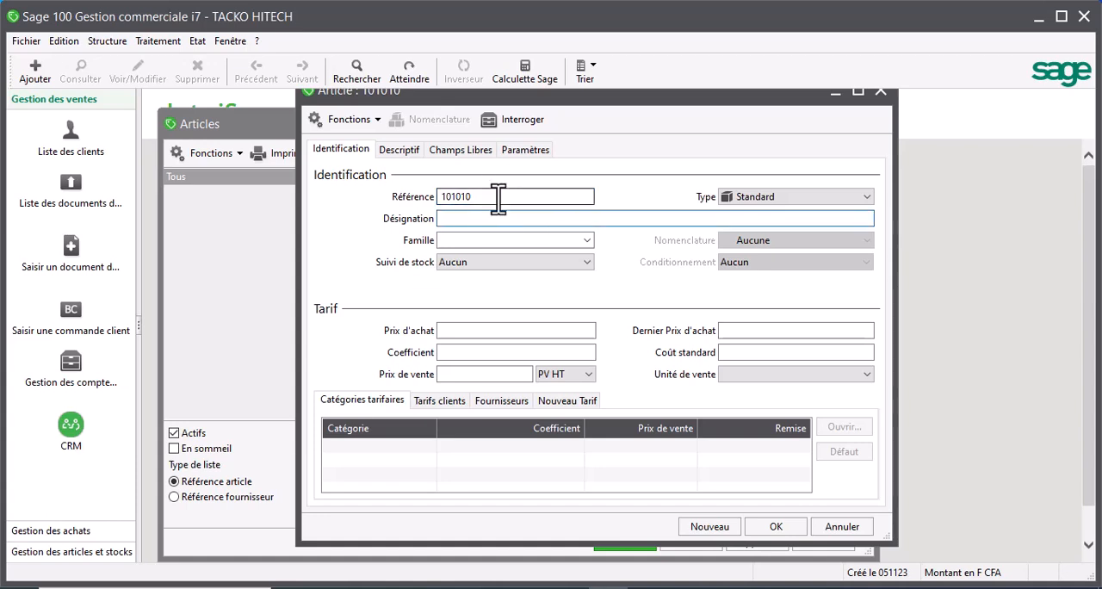
pyautogui.press('Tab')
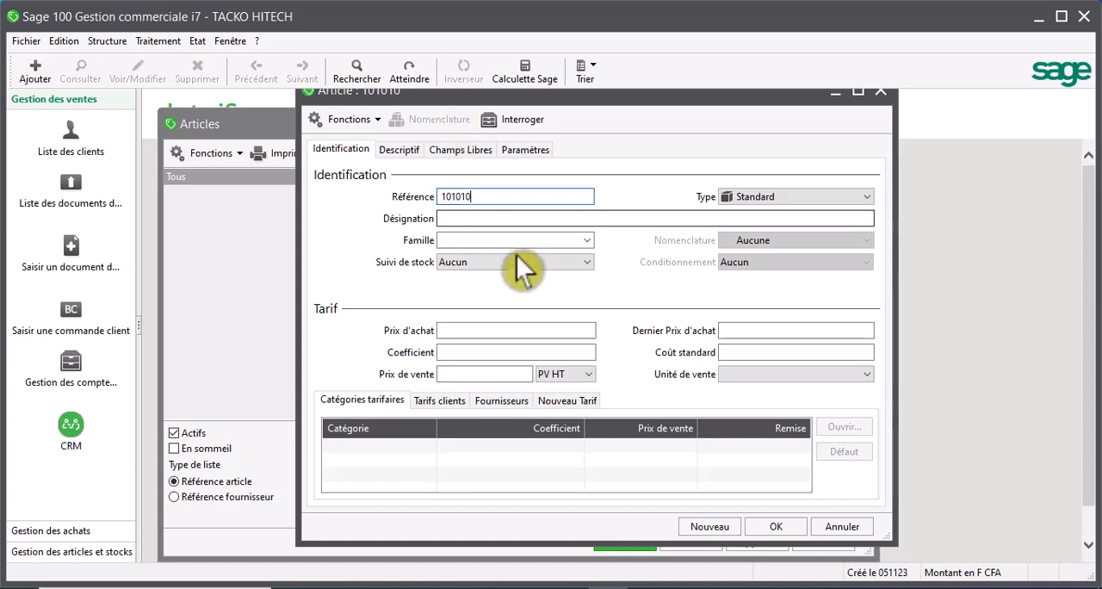
# - Enter LG SAMART TV 32 POUCES as the designation of article 101010
pyautogui.click(490, 221)
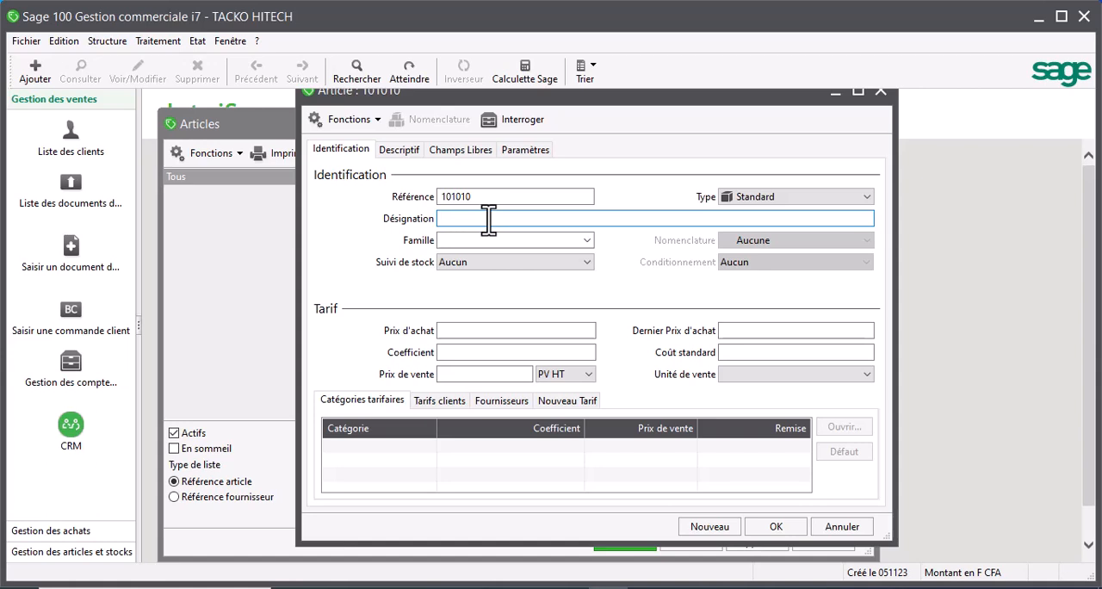
pyautogui.write('LG SAMART TV')
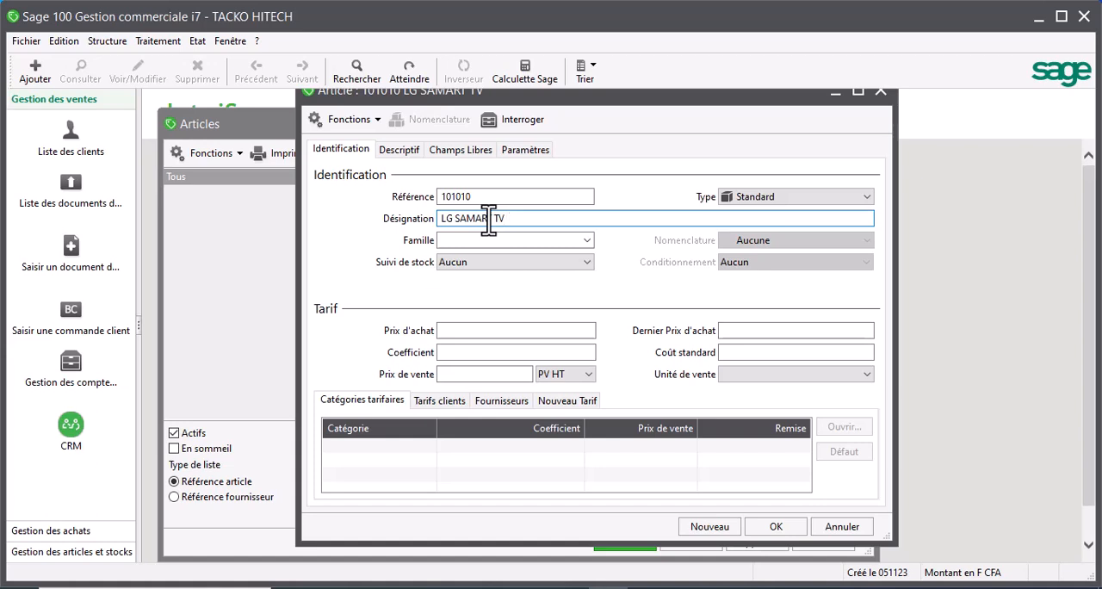
pyautogui.write(' 32 POUCES')
# - Assign article 101010 to the family TELE0001 and set its stock tracking to CMUP
pyautogui.click(586, 241)
pyautogui.click(536, 240)
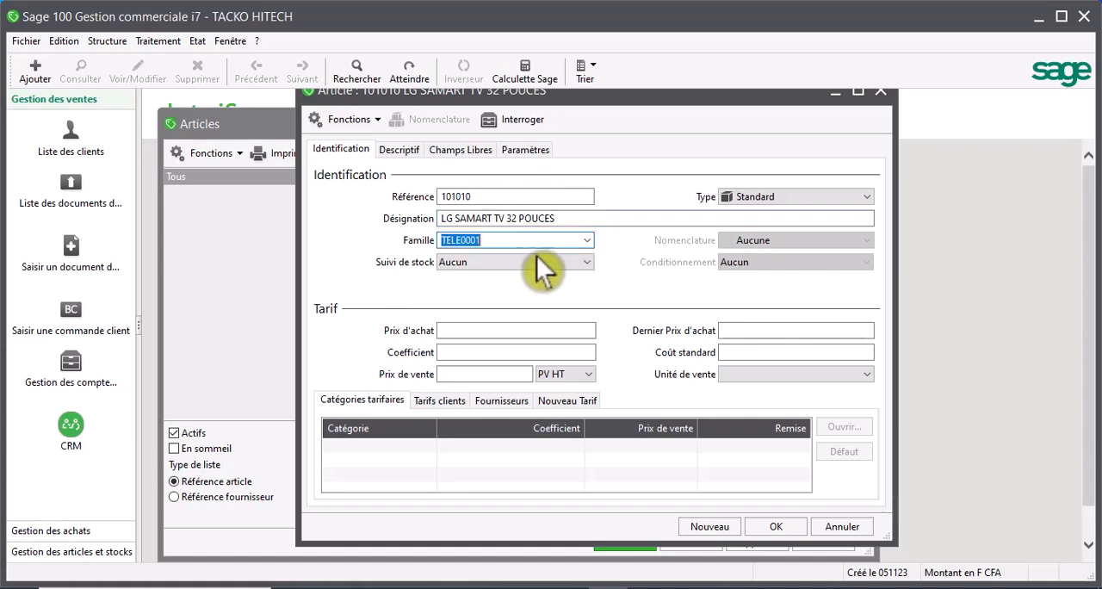
pyautogui.click(536, 262)
pyautogui.click(519, 292)
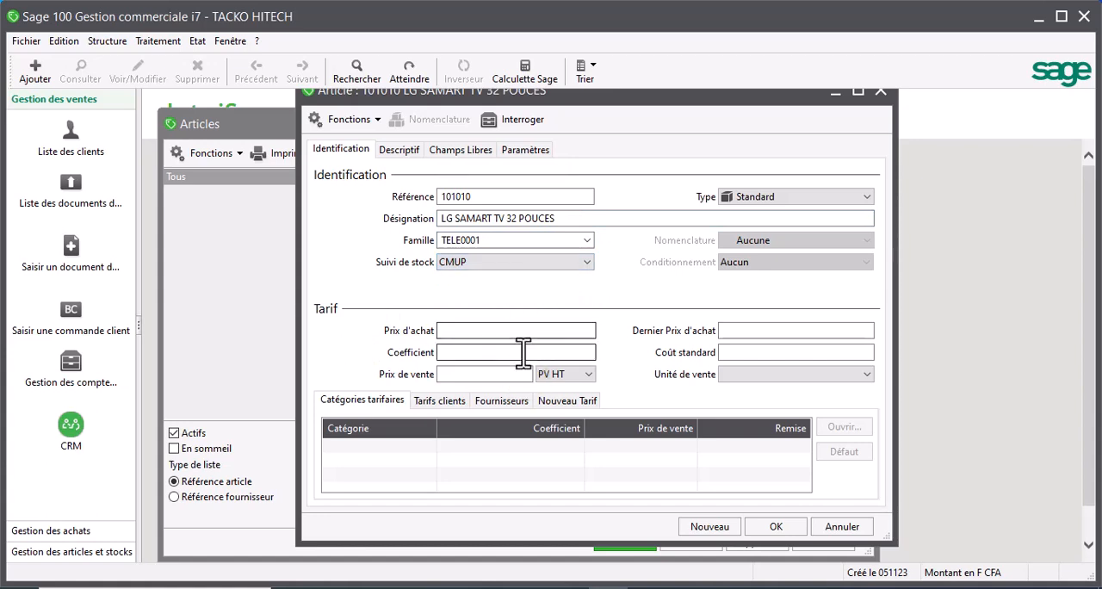
# - Set the article's purchase price to 70000 and its coefficient to 1,2 so the sale price is calculated
pyautogui.click(522, 327)
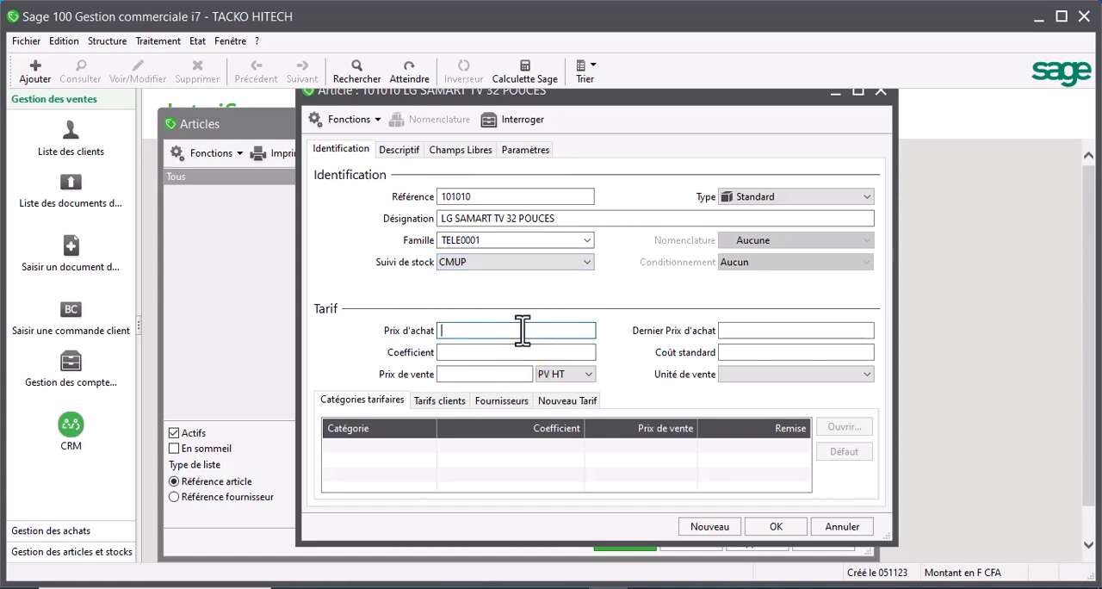
pyautogui.write('70000')
pyautogui.press('Tab')
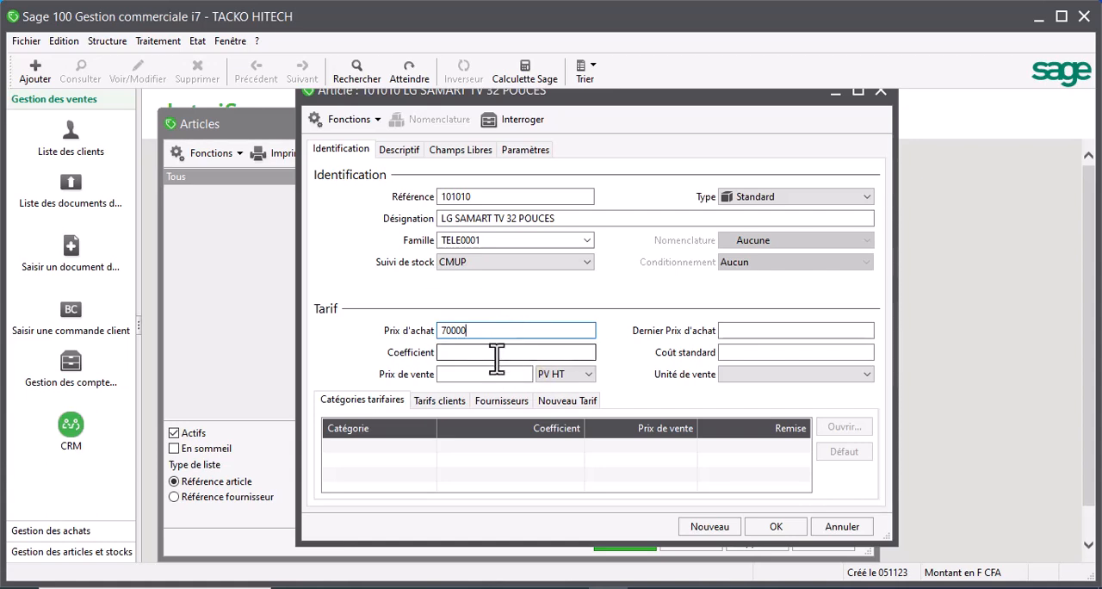
pyautogui.click(497, 353)
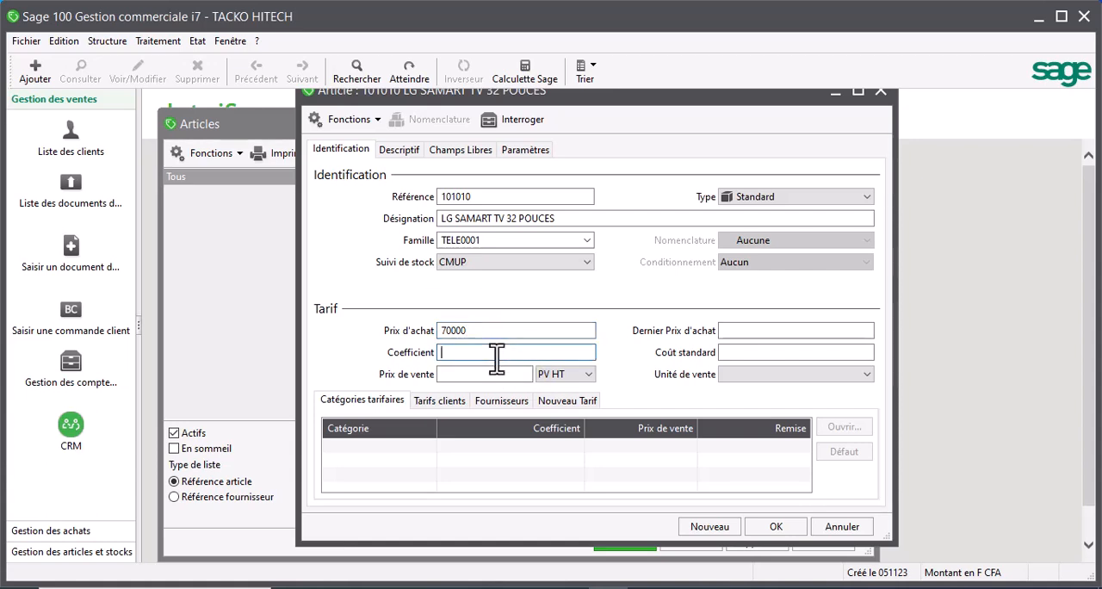
pyautogui.write('1,2')
pyautogui.click(491, 372)
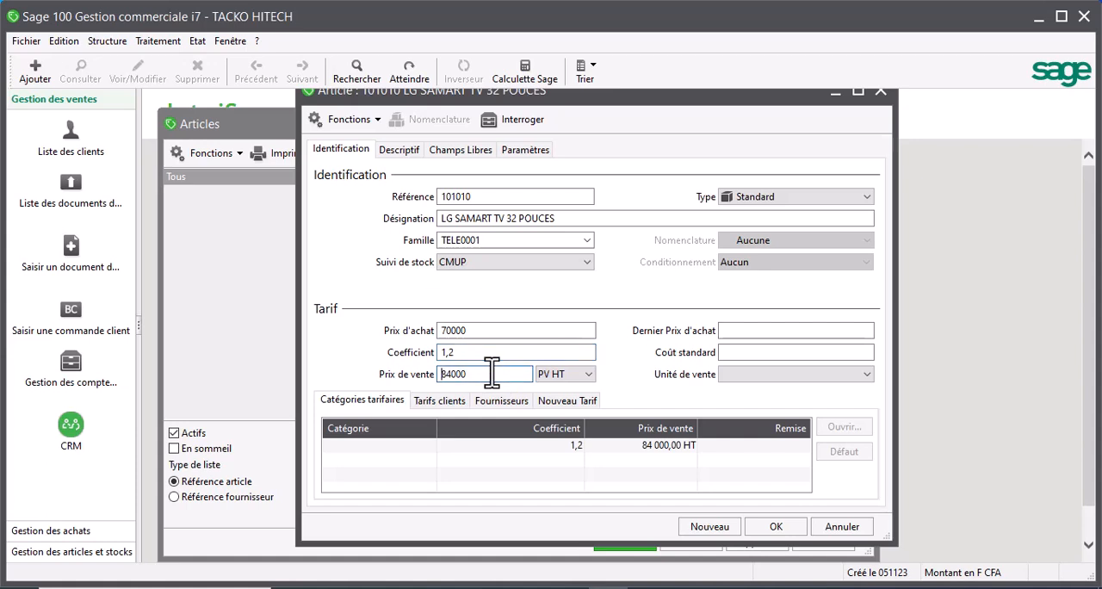
# - Set the last purchase price to 70000, save the article and start a new blank article record
pyautogui.click(815, 334)
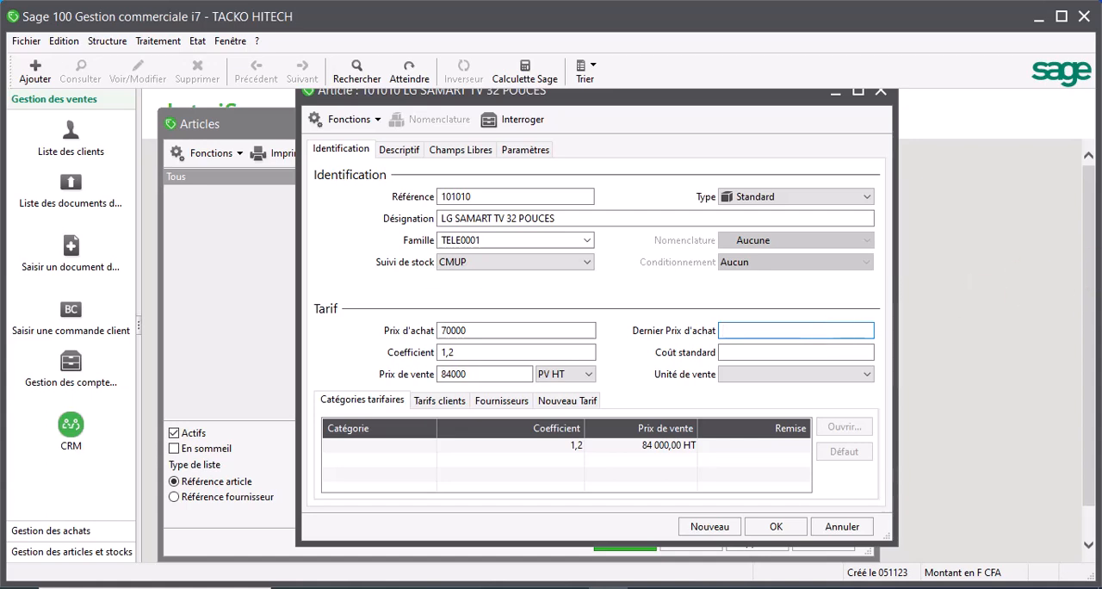
pyautogui.click(923, 29)
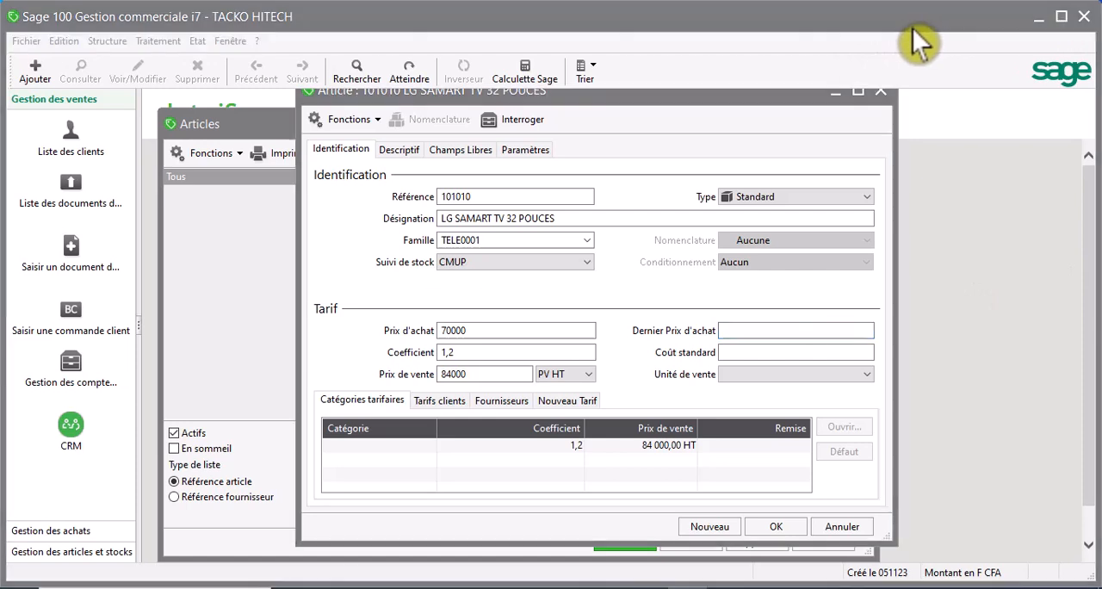
pyautogui.click(751, 331)
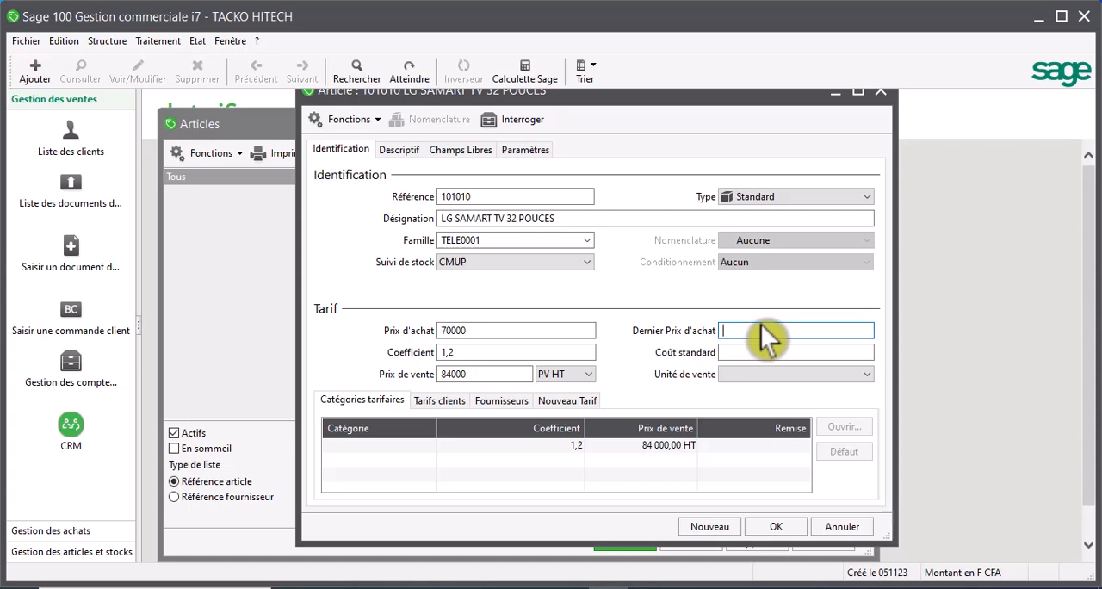
pyautogui.write('70000')
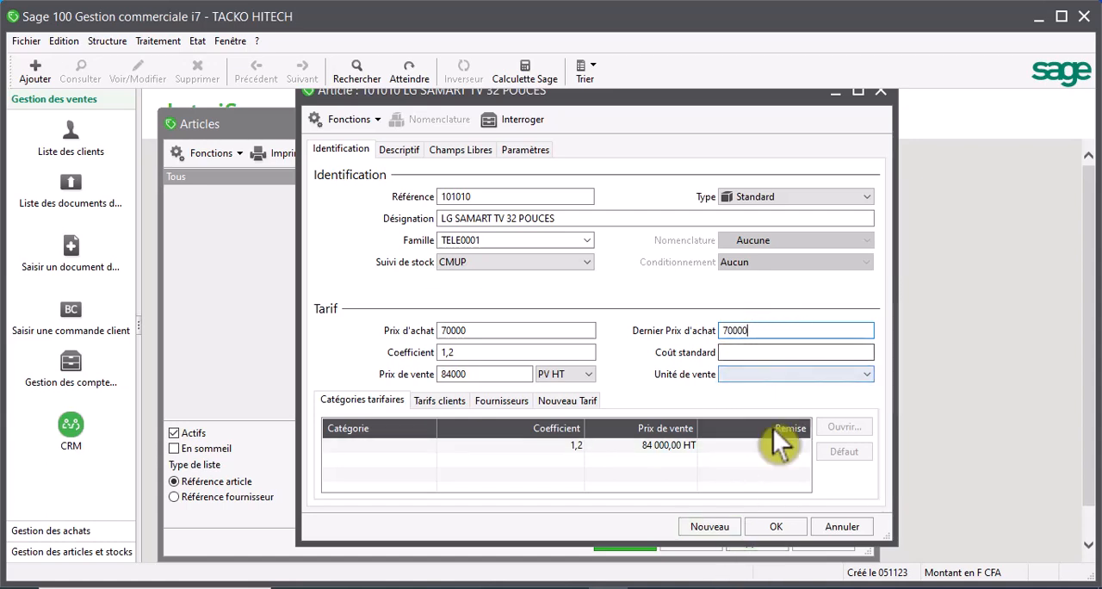
pyautogui.click(777, 527)
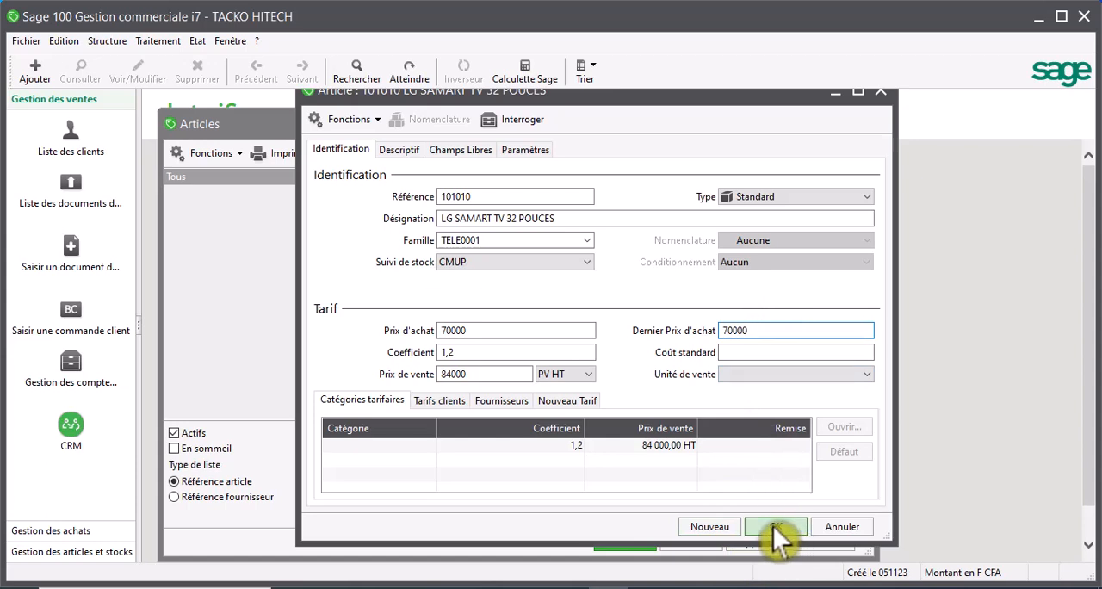
pyautogui.click(716, 526)
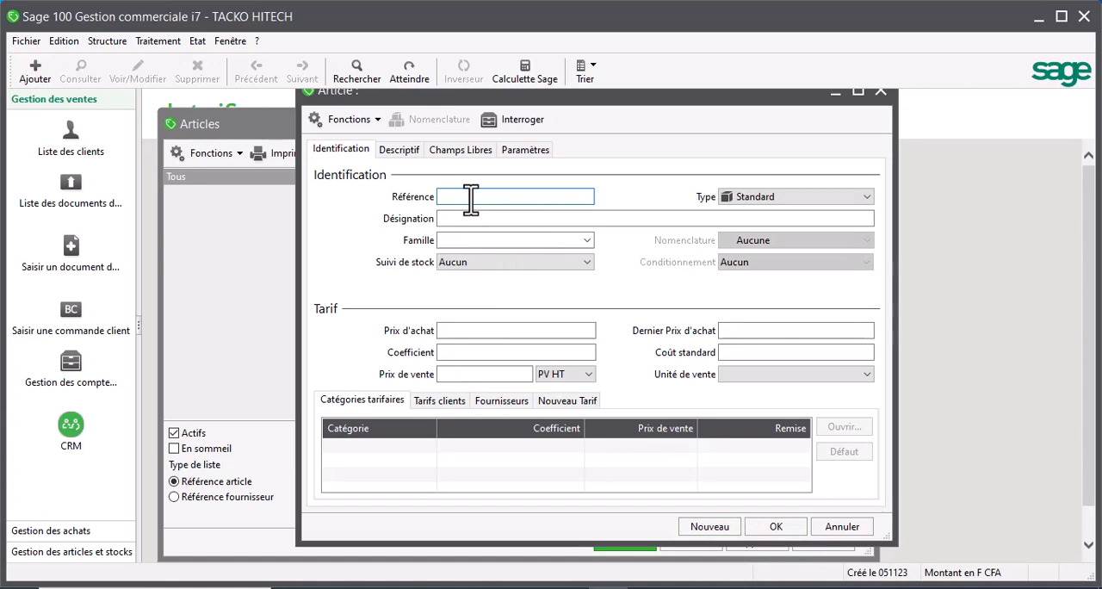
# - Enter 101011 as the reference of the new article
pyautogui.write('S')
pyautogui.press('BackSpace')
pyautogui.write('101011')
# - Enter SHARP SMART TV 43 POUCES as the designation of article 101011
pyautogui.click(469, 217)
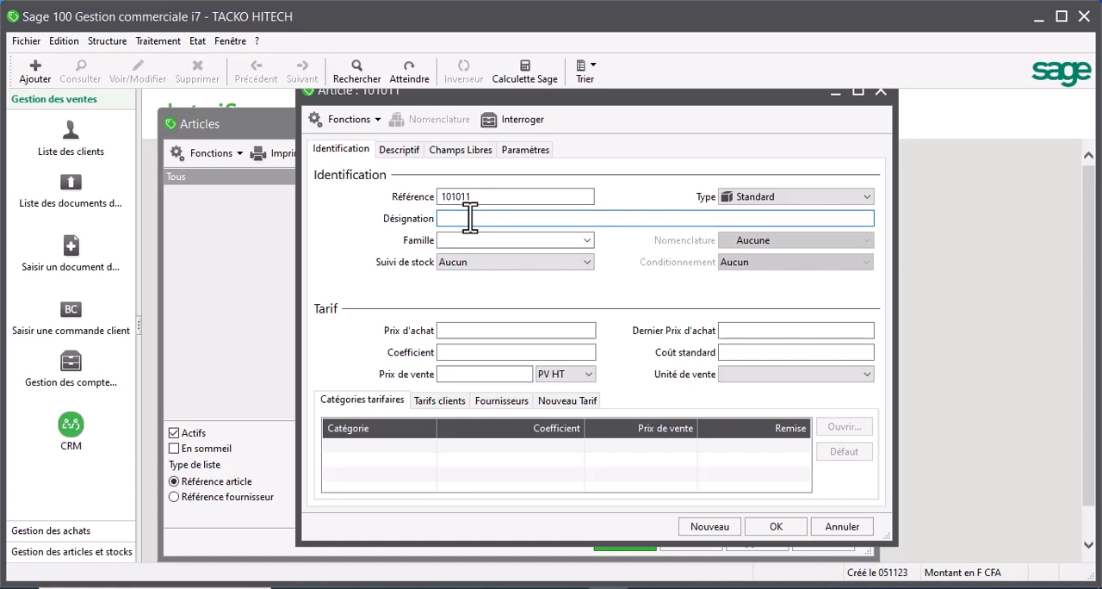
pyautogui.write('SHARP ')
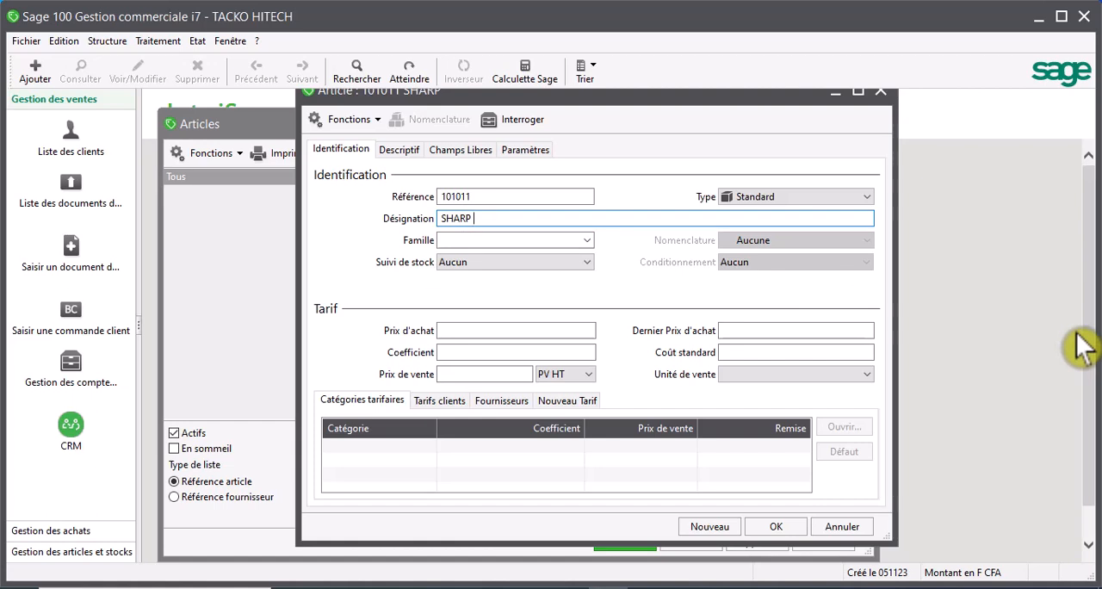
pyautogui.write('SMART TV')
pyautogui.write('43')
pyautogui.write('POUCES')
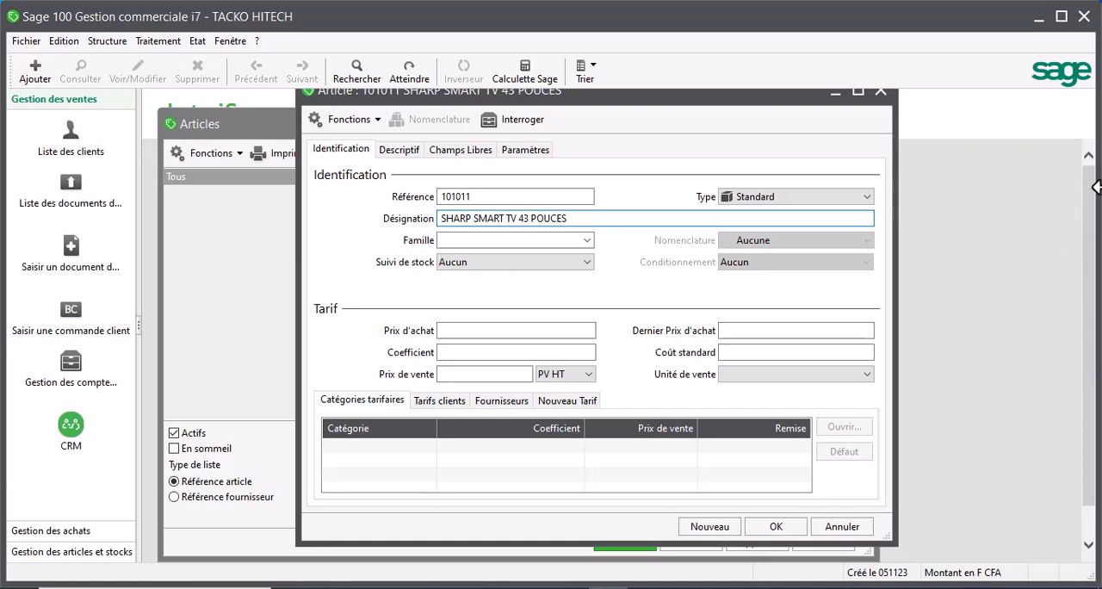
# - Assign article 101011 to the family TELE0001 TELEVISION and set its stock tracking to CMUP
pyautogui.click(583, 244)
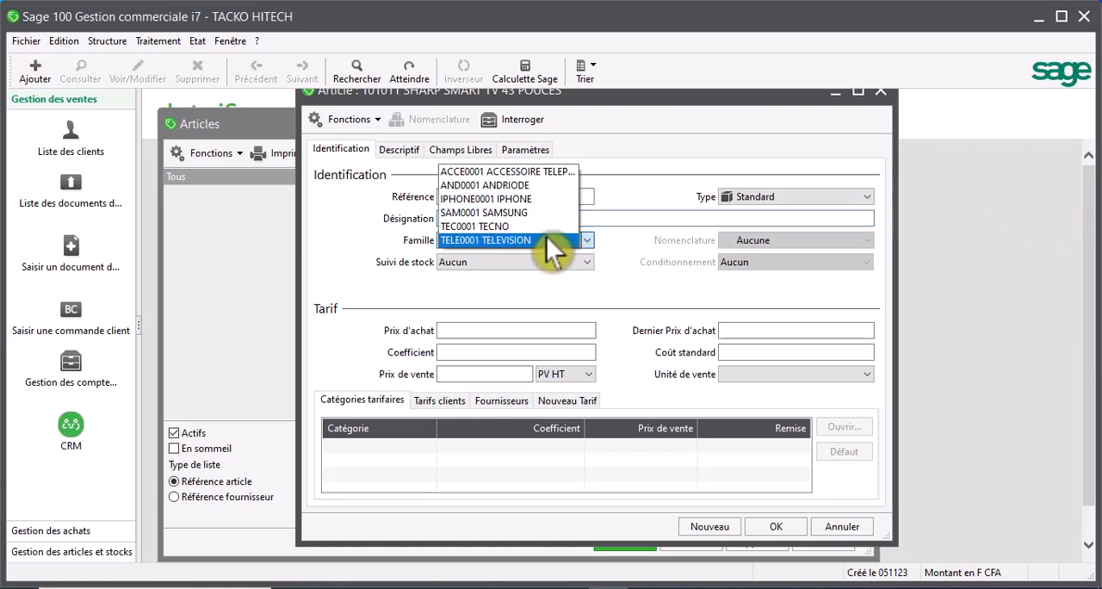
pyautogui.click(547, 240)
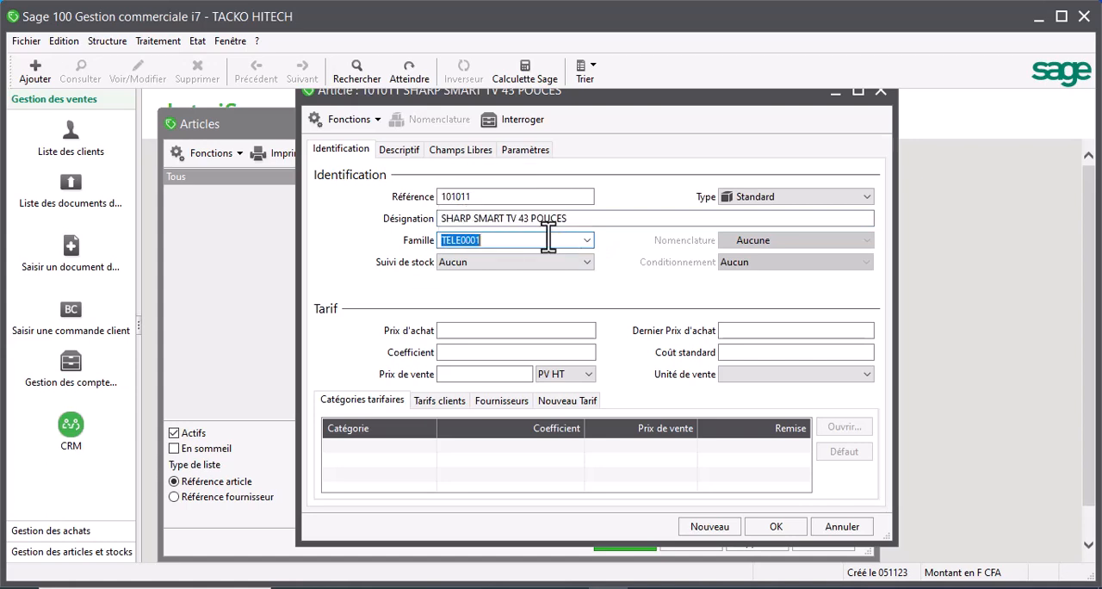
pyautogui.click(482, 278)
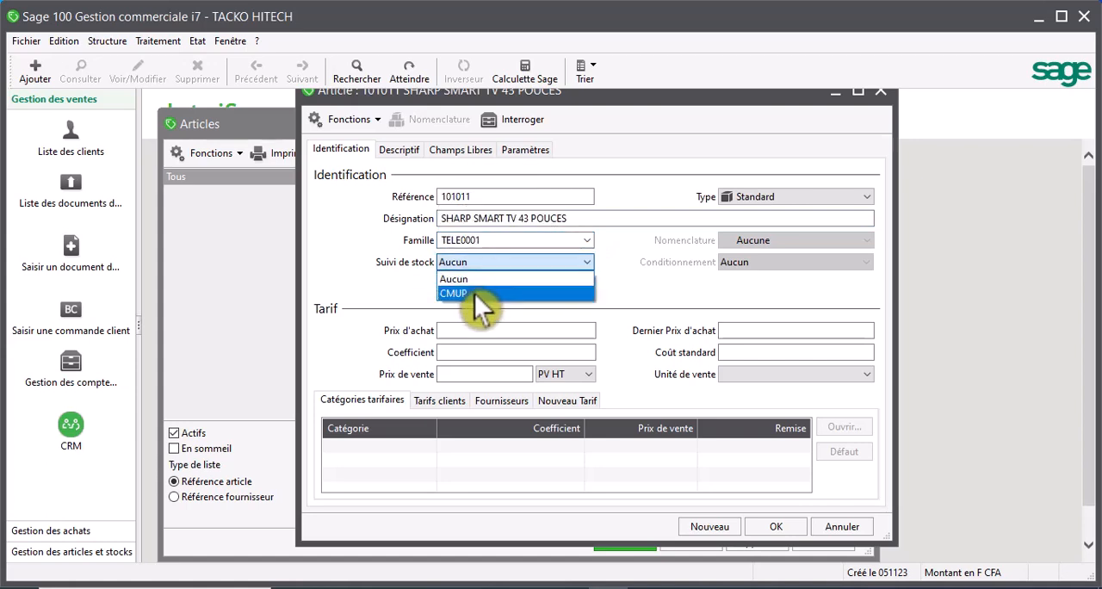
pyautogui.click(476, 301)
# - Set the article's purchase price to 80000 and its coefficient to 1,3 so the sale price is calculated
pyautogui.click(505, 330)
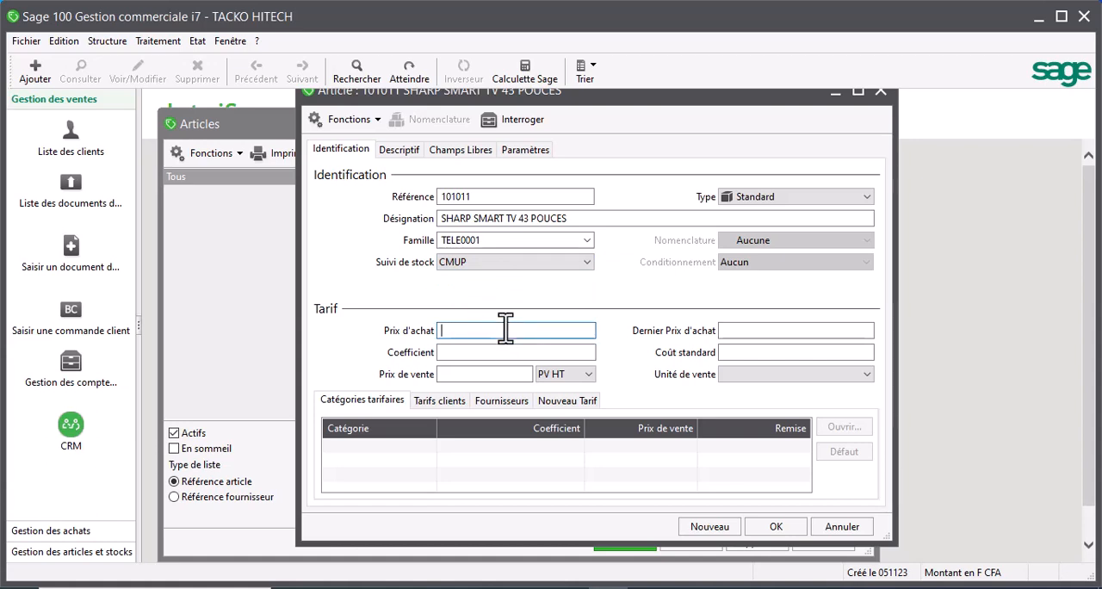
pyautogui.write('80000')
pyautogui.click(584, 351)
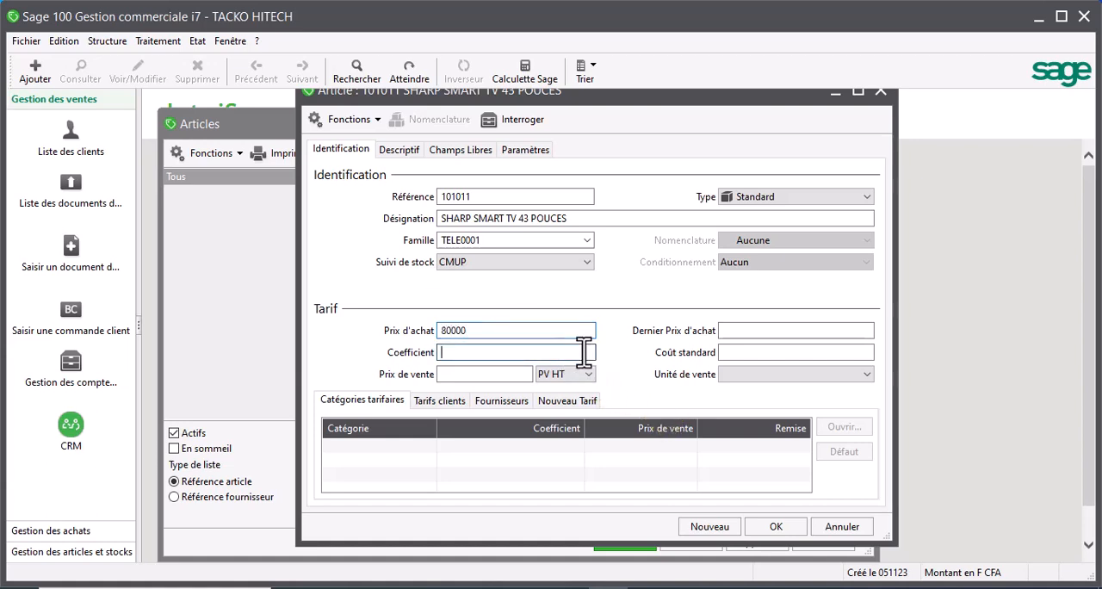
pyautogui.write('1')
pyautogui.write(',')
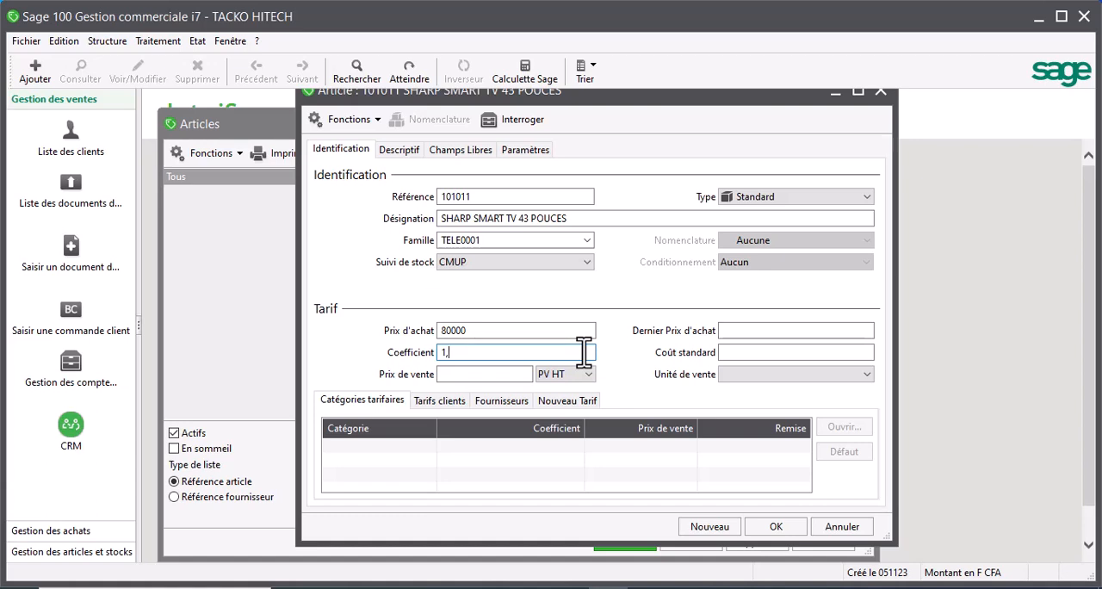
pyautogui.write('3')
pyautogui.click(524, 374)
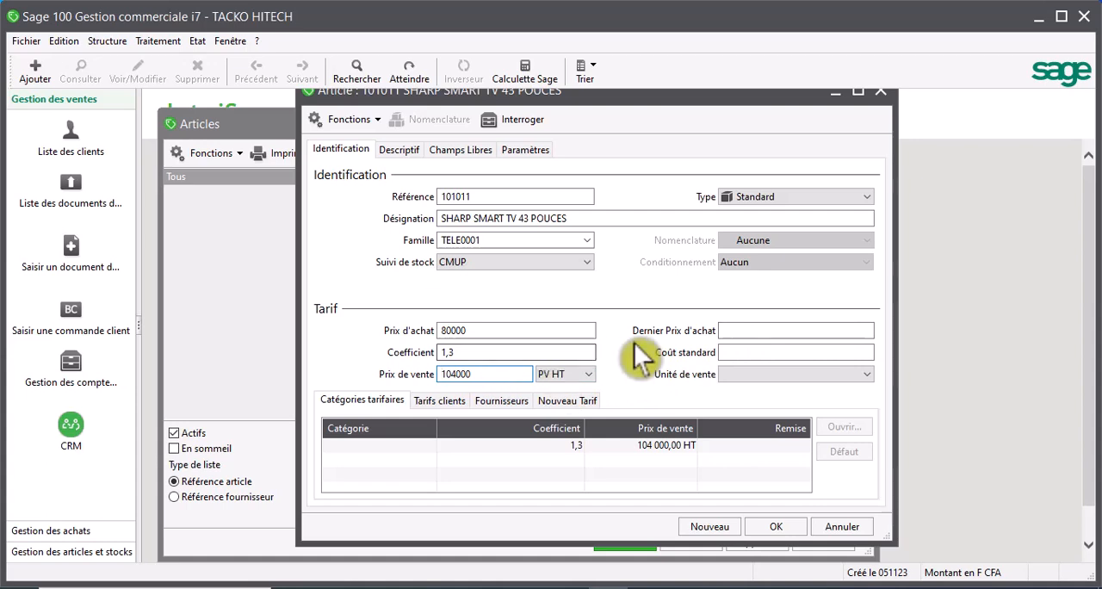
# - Set the last purchase price to 80000 and save the SHARP SMART TV 43 POUCES article
pyautogui.click(732, 336)
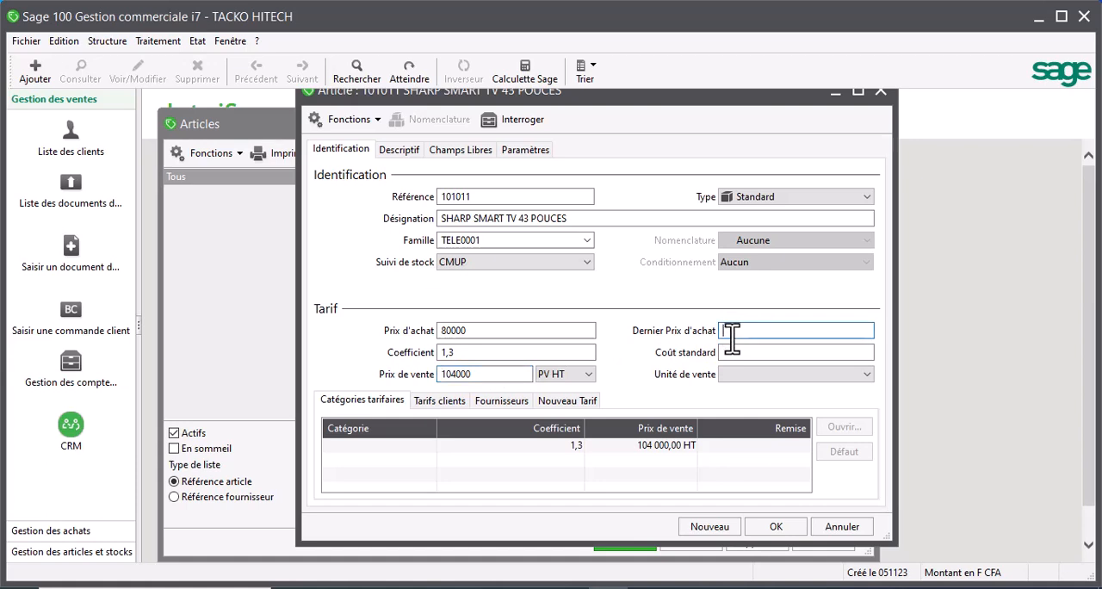
pyautogui.write('800000')
pyautogui.press('BackSpace')
pyautogui.click(764, 525)
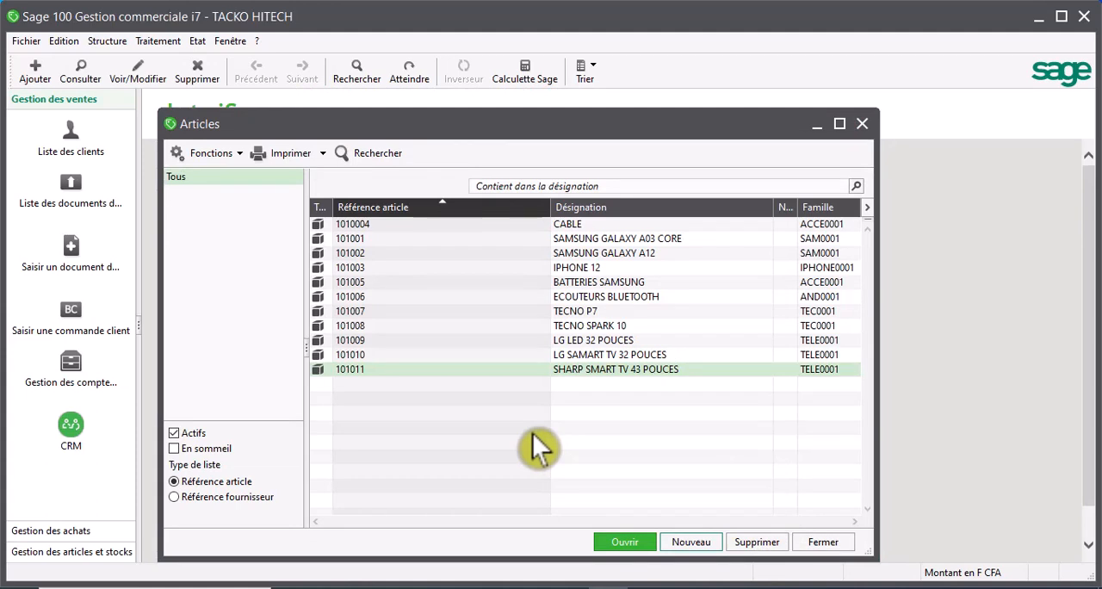
# - Close the article list and open the list of purchase documents
pyautogui.click(842, 542)
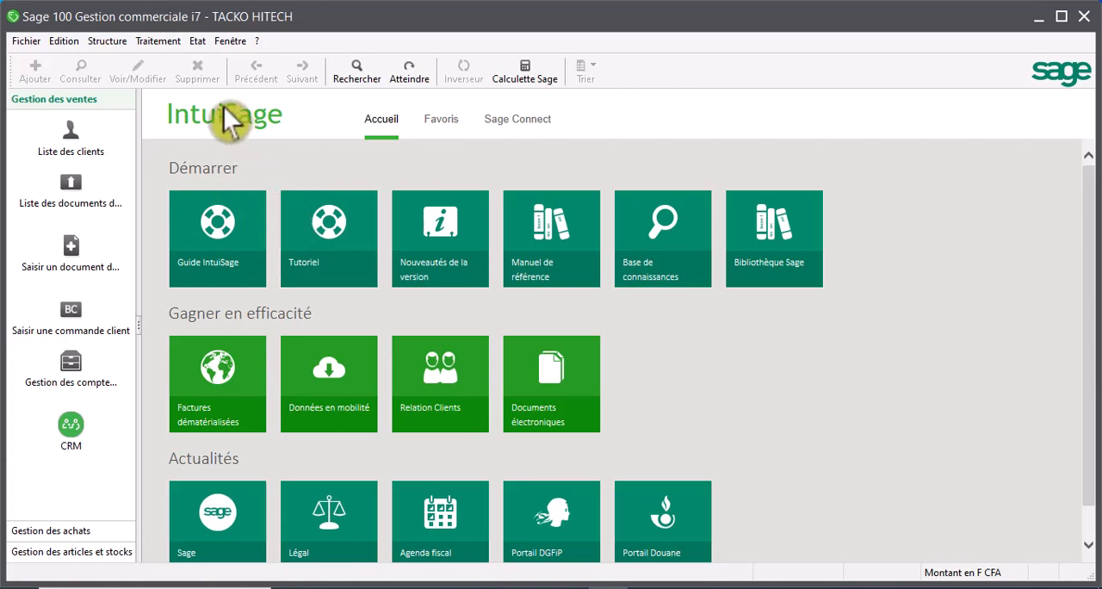
pyautogui.click(145, 42)
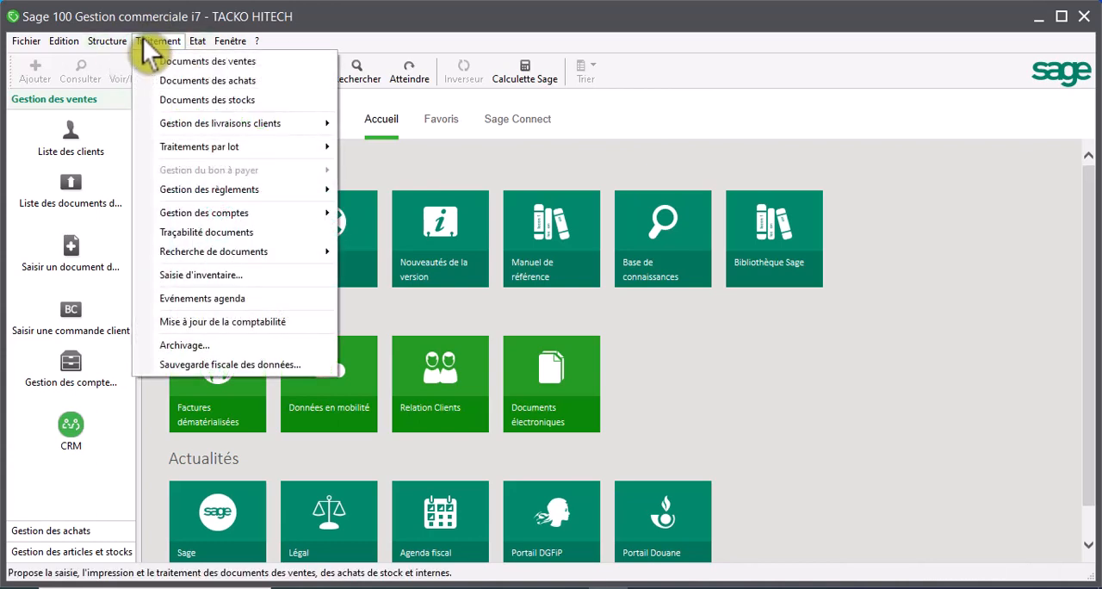
pyautogui.click(196, 82)
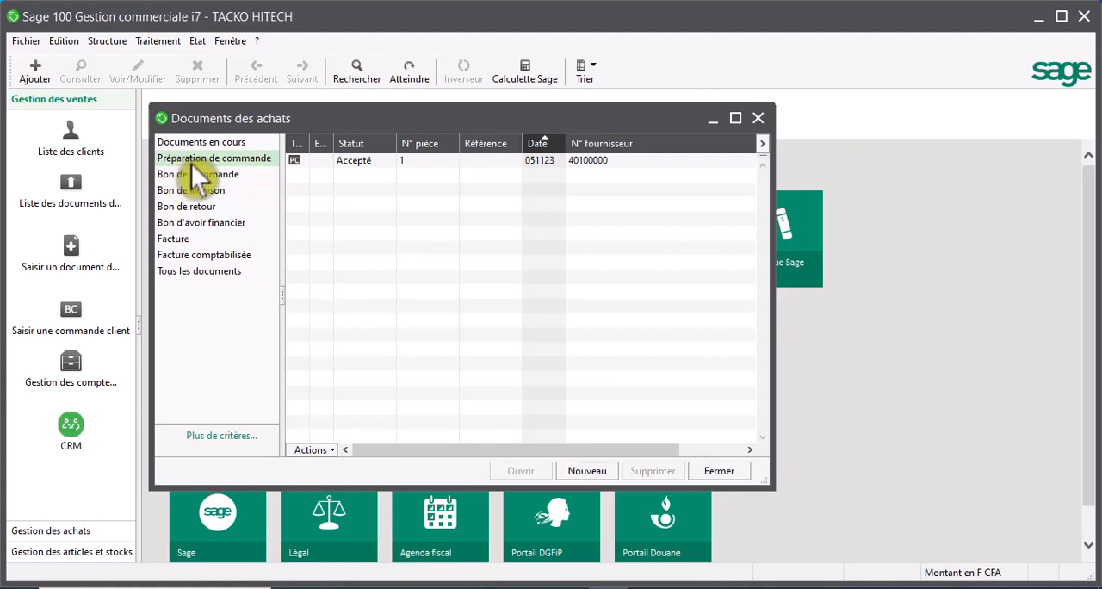
# - Create a new Préparation de commande and pick its supplier by Abrégé, using the first supplier listed
pyautogui.click(584, 474)
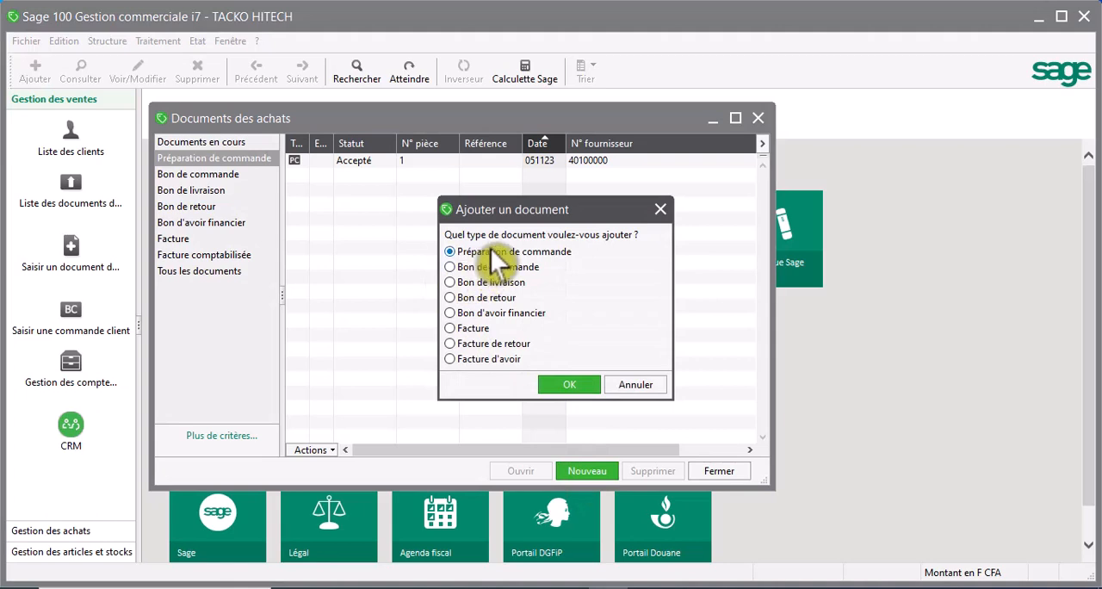
pyautogui.click(563, 386)
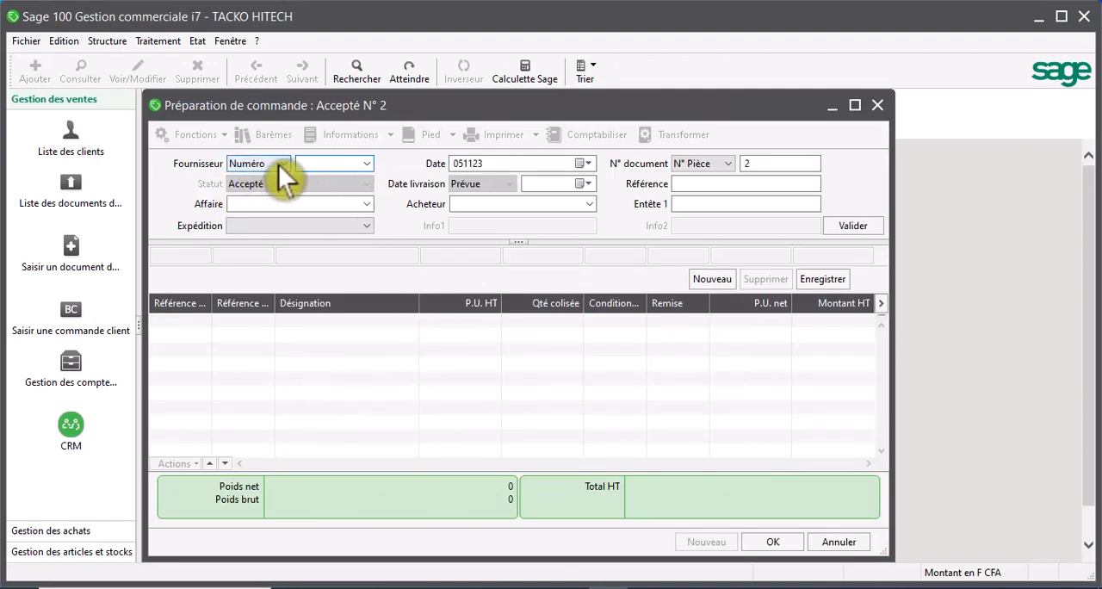
pyautogui.click(289, 166)
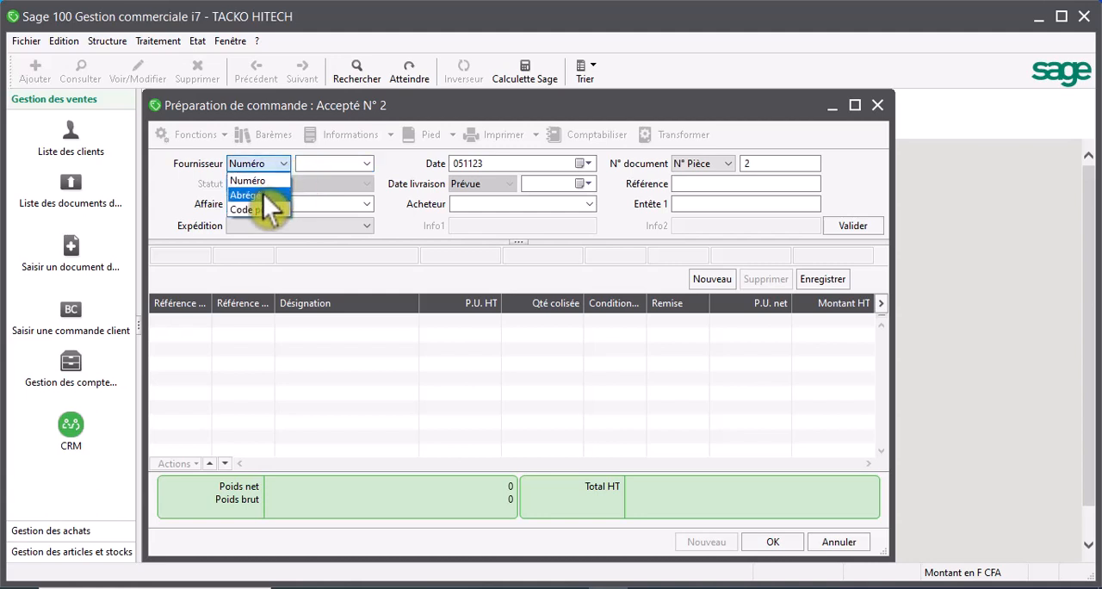
pyautogui.click(263, 195)
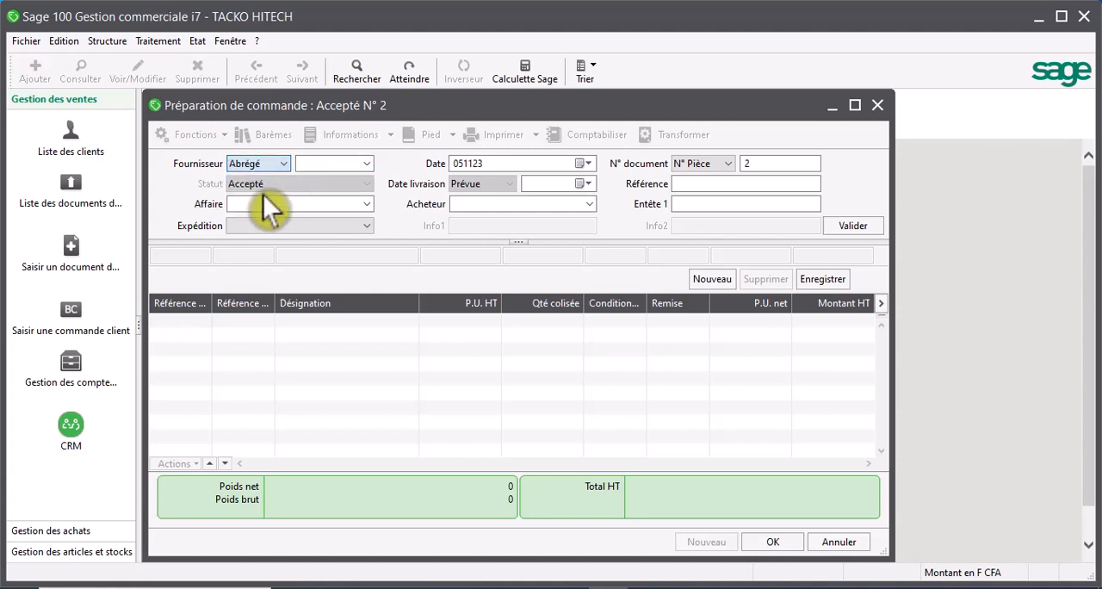
pyautogui.click(368, 166)
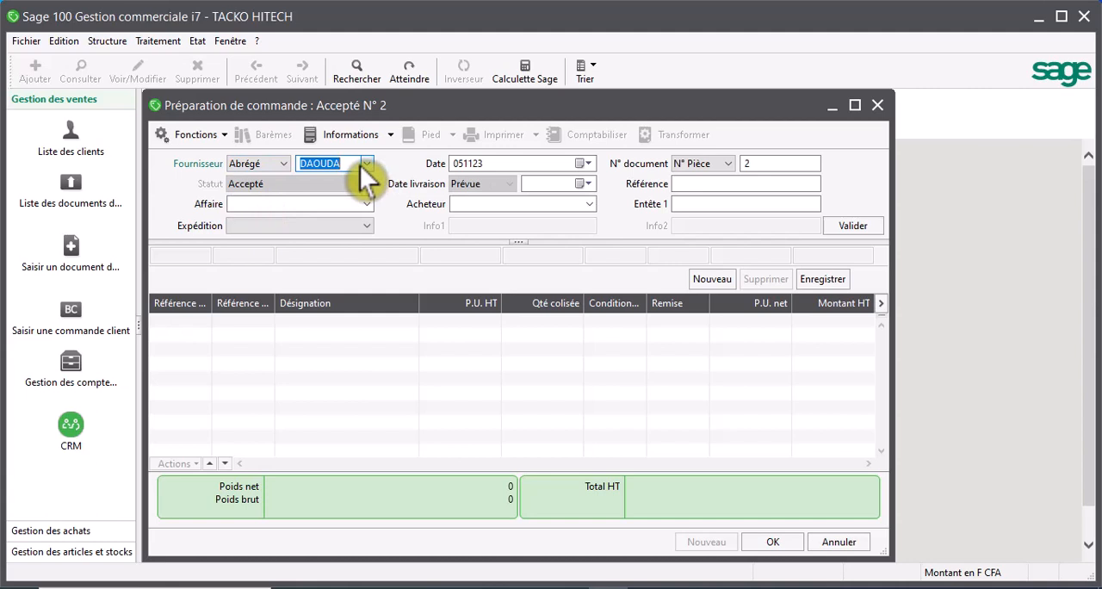
pyautogui.press('BackSpace')
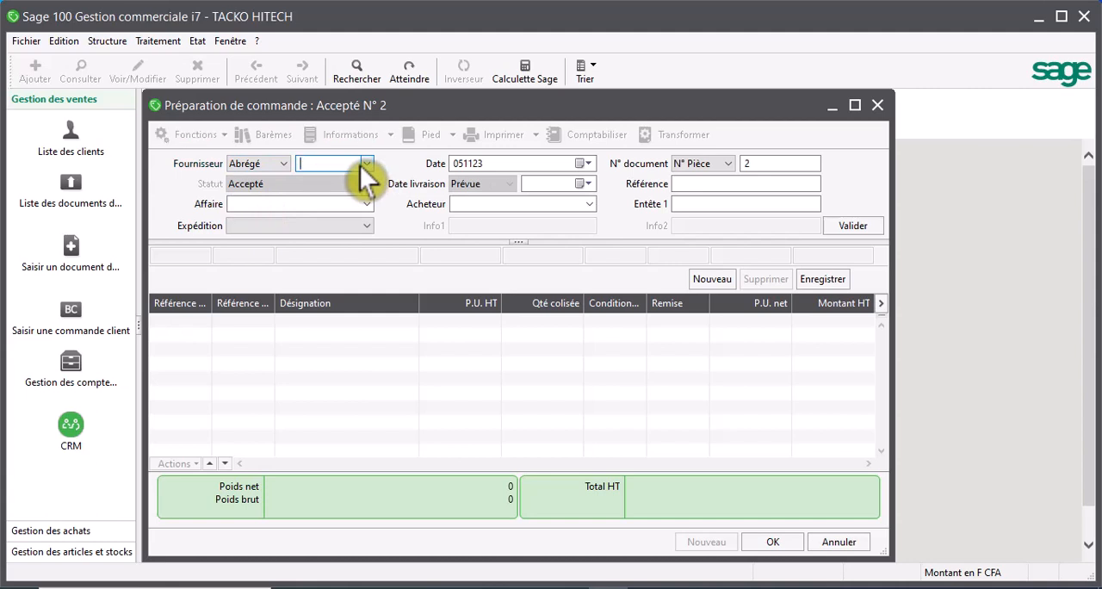
pyautogui.click(363, 165)
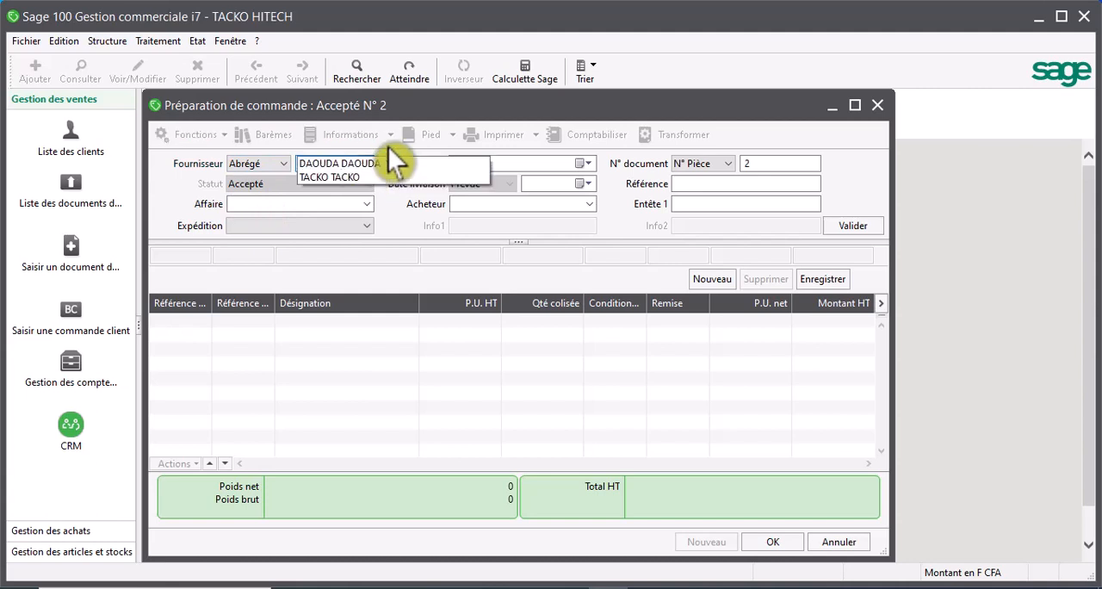
pyautogui.click(346, 166)
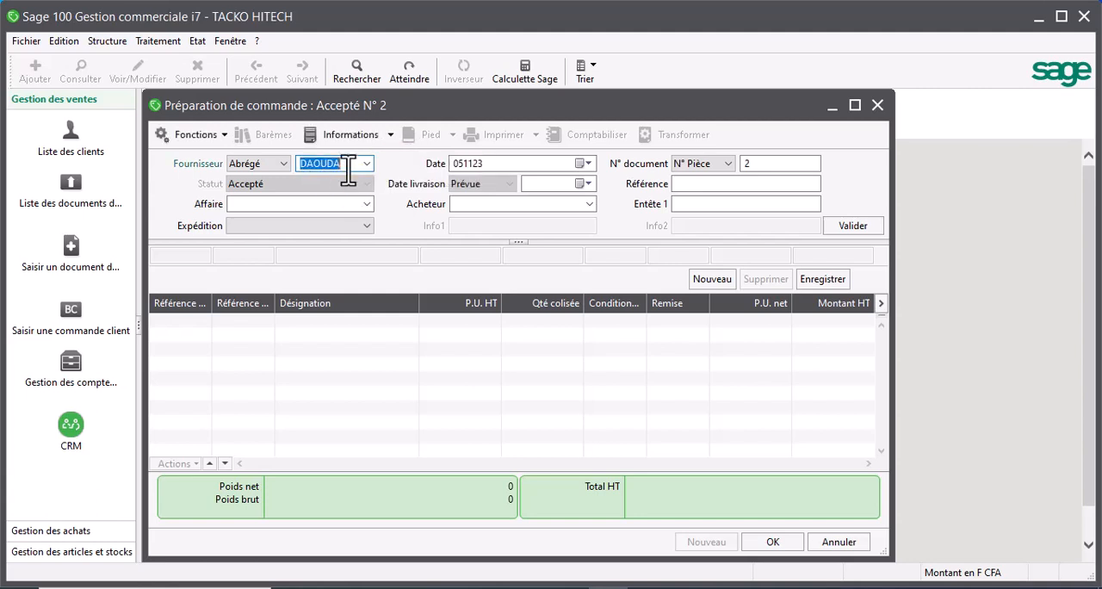
# - Enter 2 as the N° Pièce of the order preparation and validate the document header
pyautogui.click(297, 205)
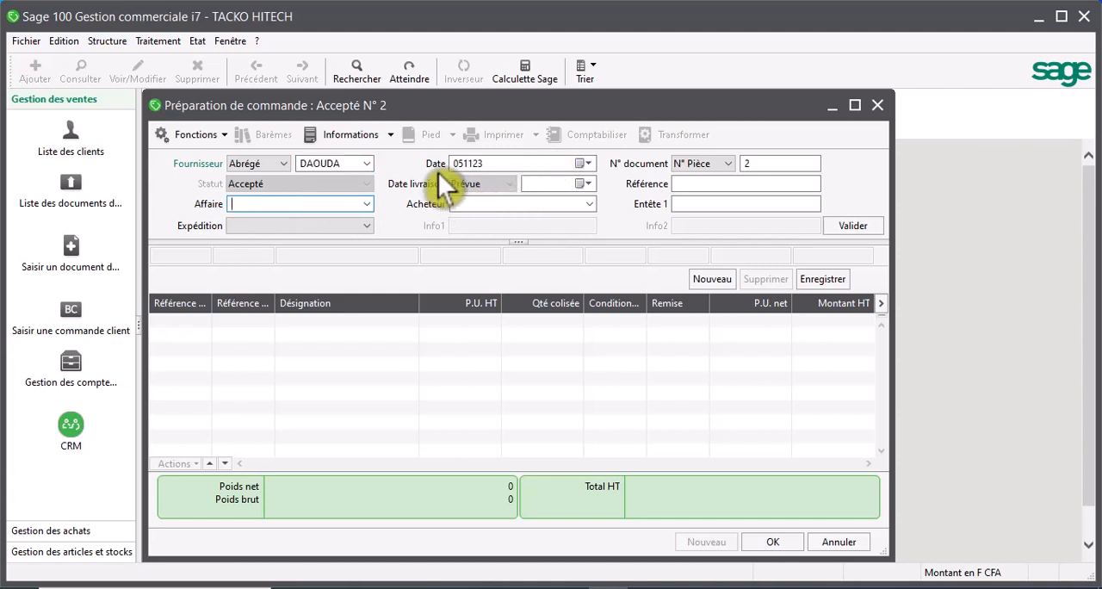
pyautogui.click(587, 165)
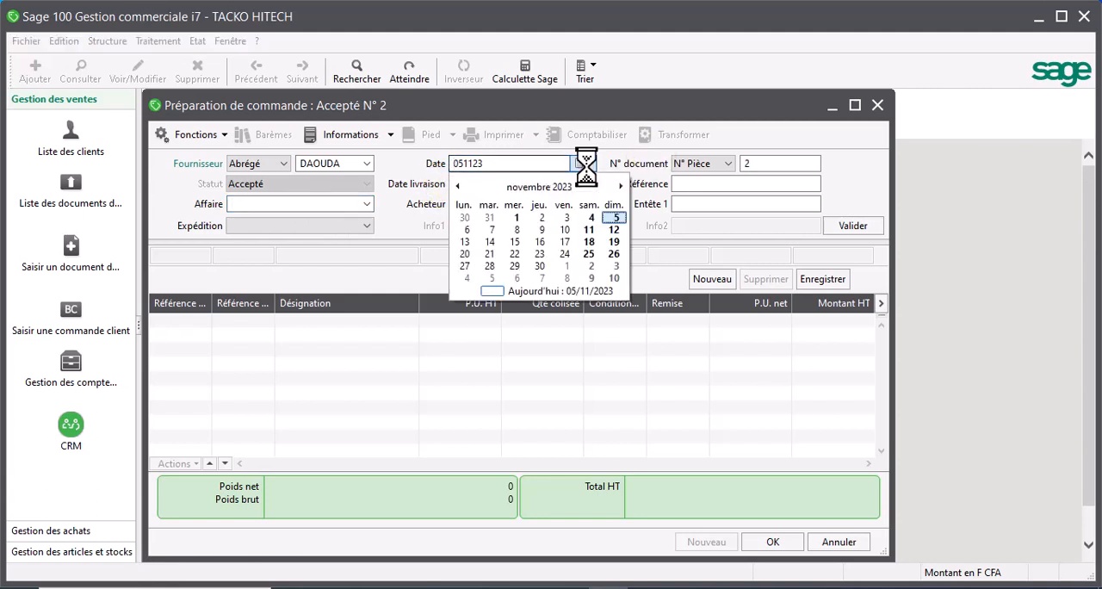
pyautogui.click(586, 165)
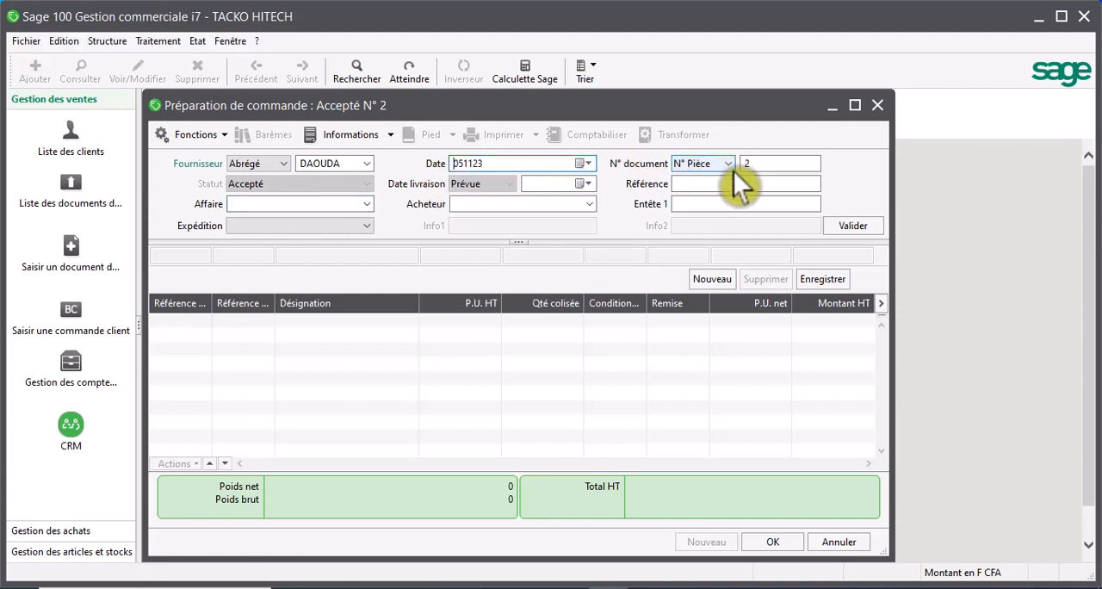
pyautogui.click(755, 168)
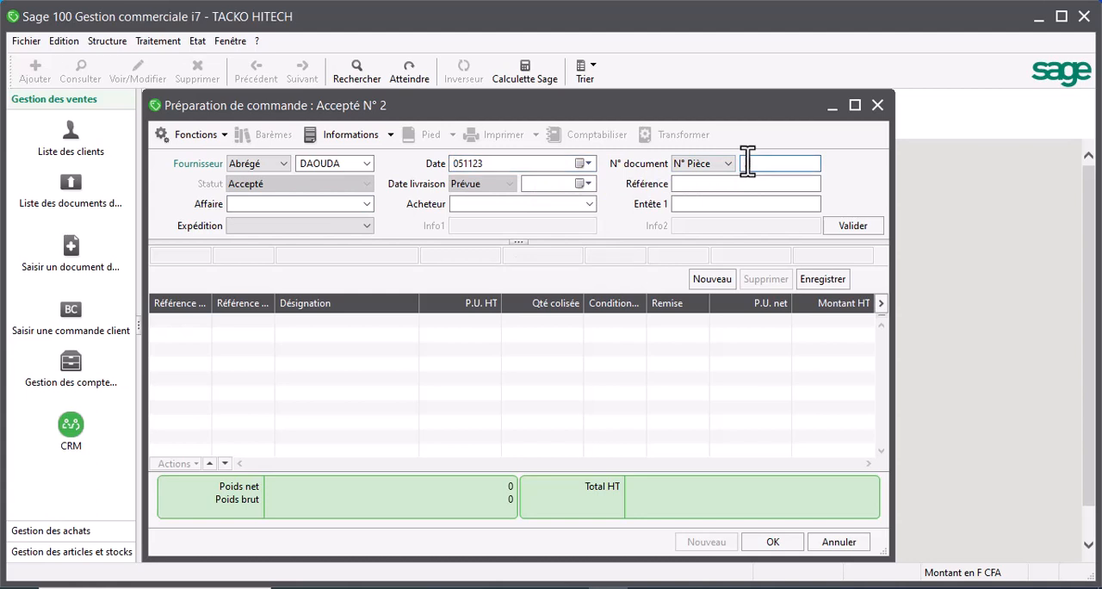
pyautogui.write('2')
pyautogui.click(837, 225)
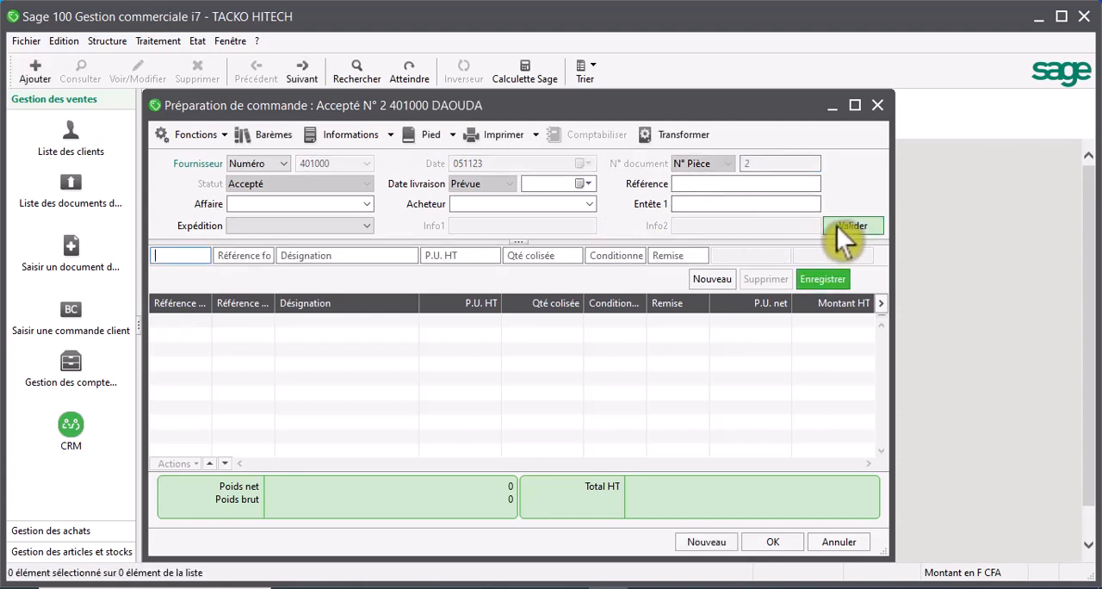
# - Add and save an order line for article 101011 SHARP SMART TV 43 POUCES with a quantity of 10
pyautogui.click(246, 256)
pyautogui.click(200, 258)
pyautogui.press('Return')
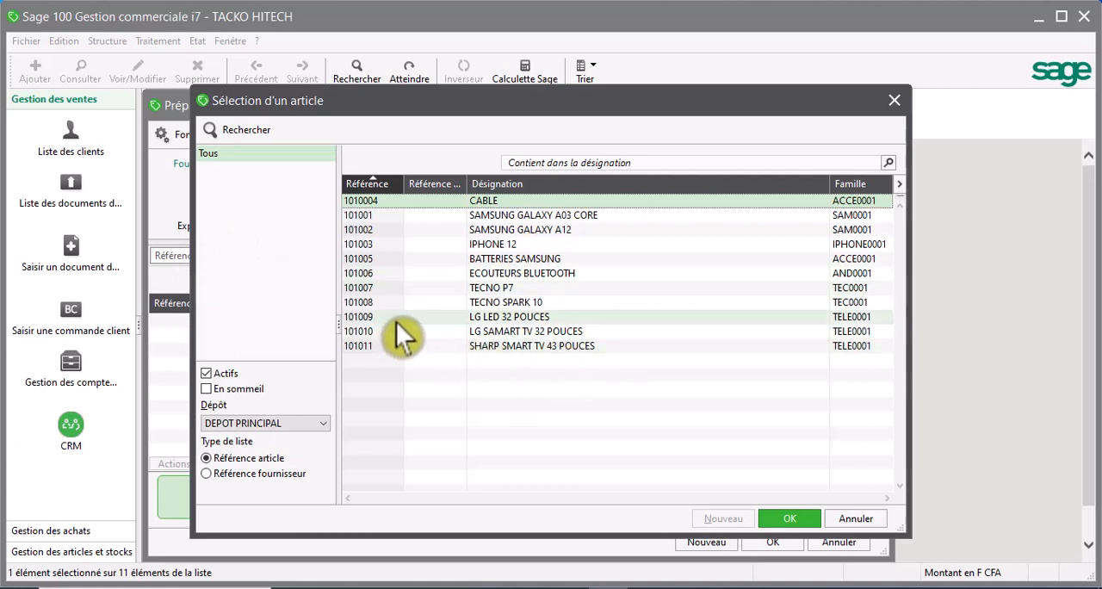
pyautogui.click(520, 316)
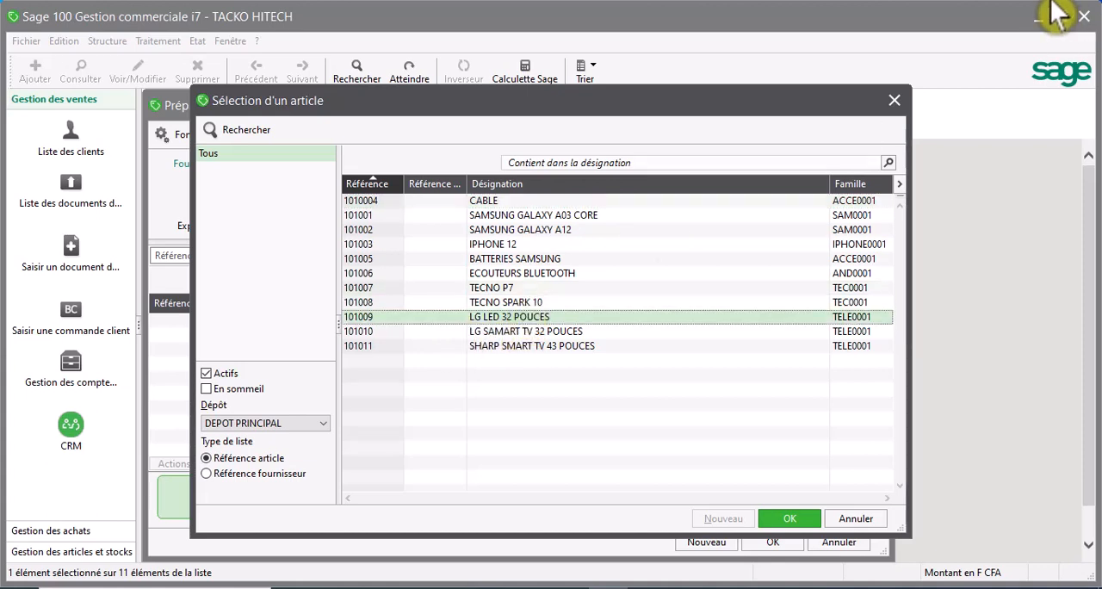
pyautogui.click(930, 35)
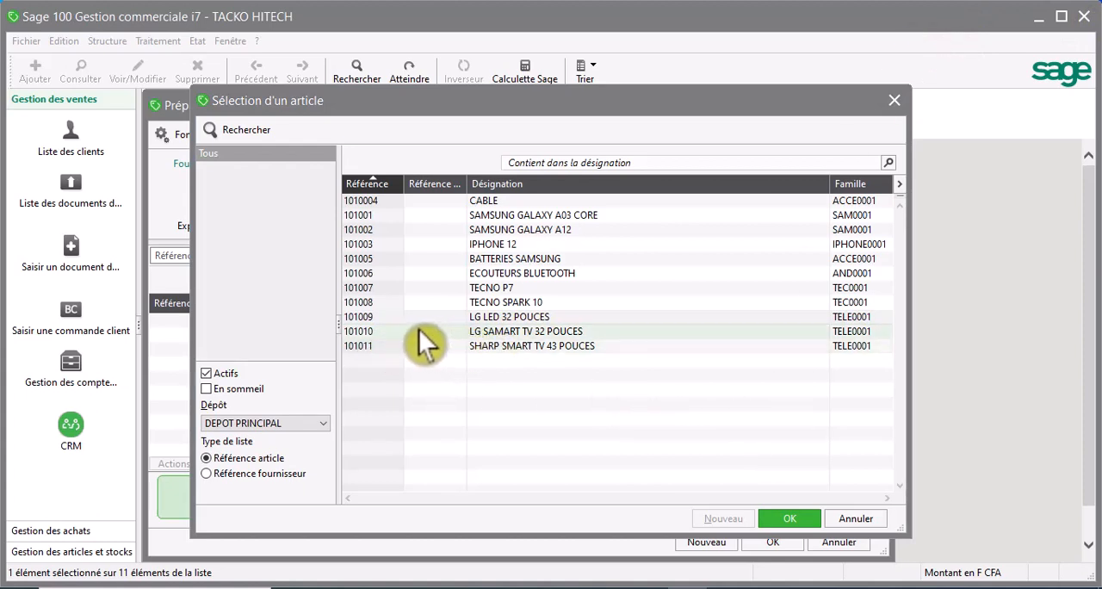
pyautogui.click(491, 353)
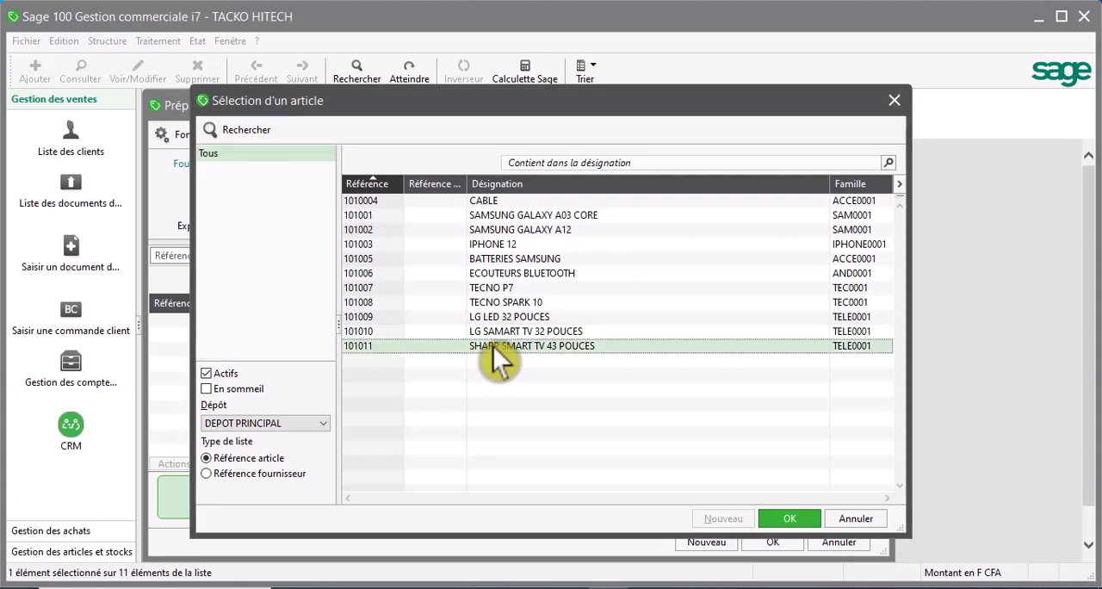
pyautogui.click(784, 518)
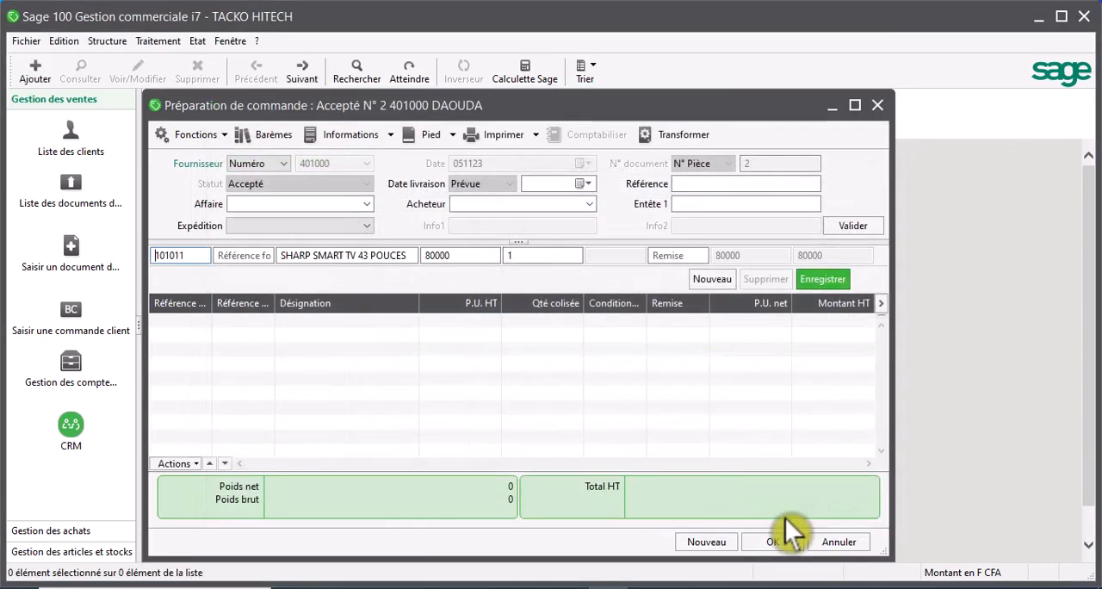
pyautogui.click(519, 256)
pyautogui.click(520, 258)
pyautogui.write('0')
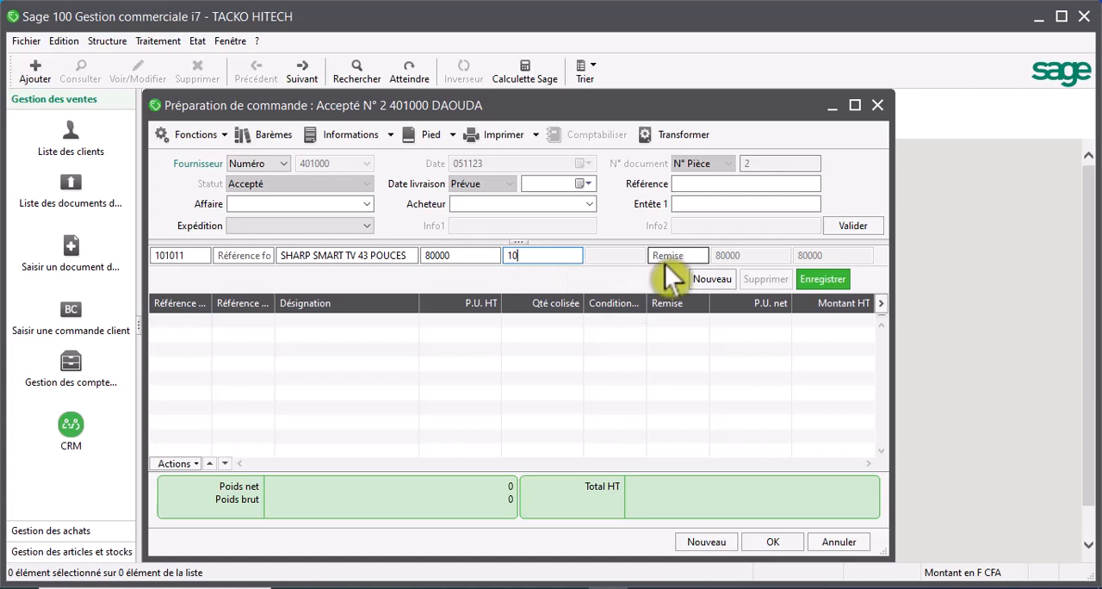
pyautogui.click(813, 283)
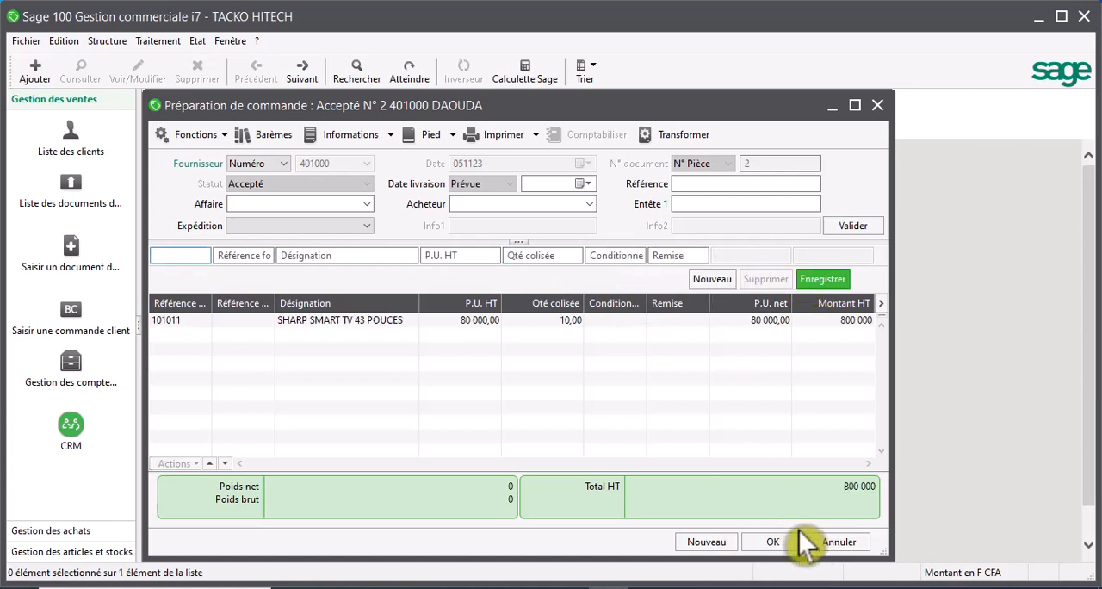
# - Add and save an order line for article 101010 LG SAMART TV 32 POUCES with a quantity of 7
pyautogui.doubleClick(190, 255)
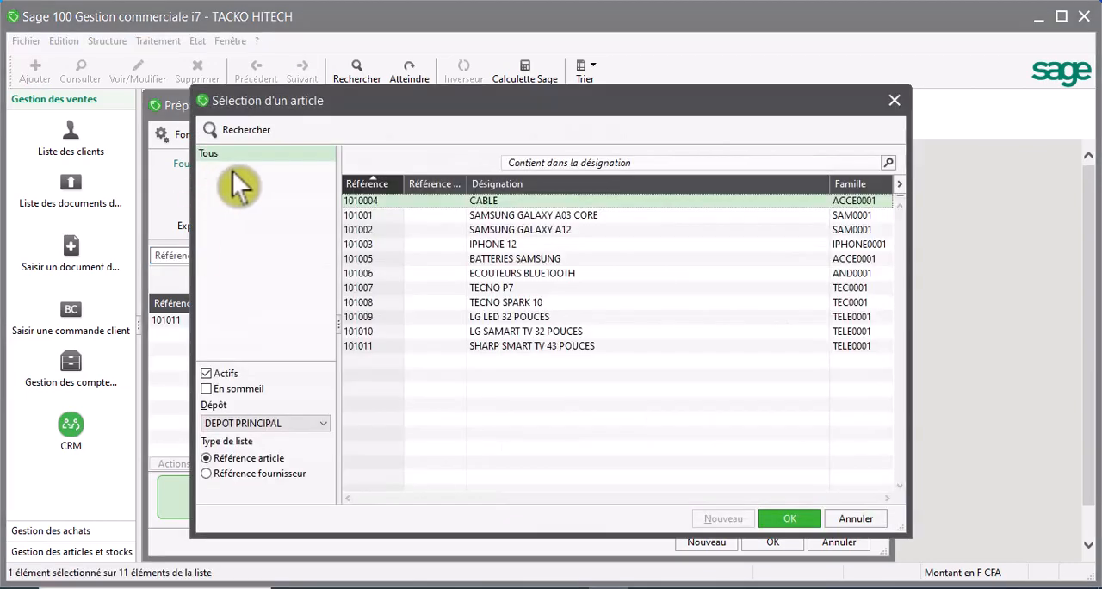
pyautogui.click(478, 331)
pyautogui.click(796, 518)
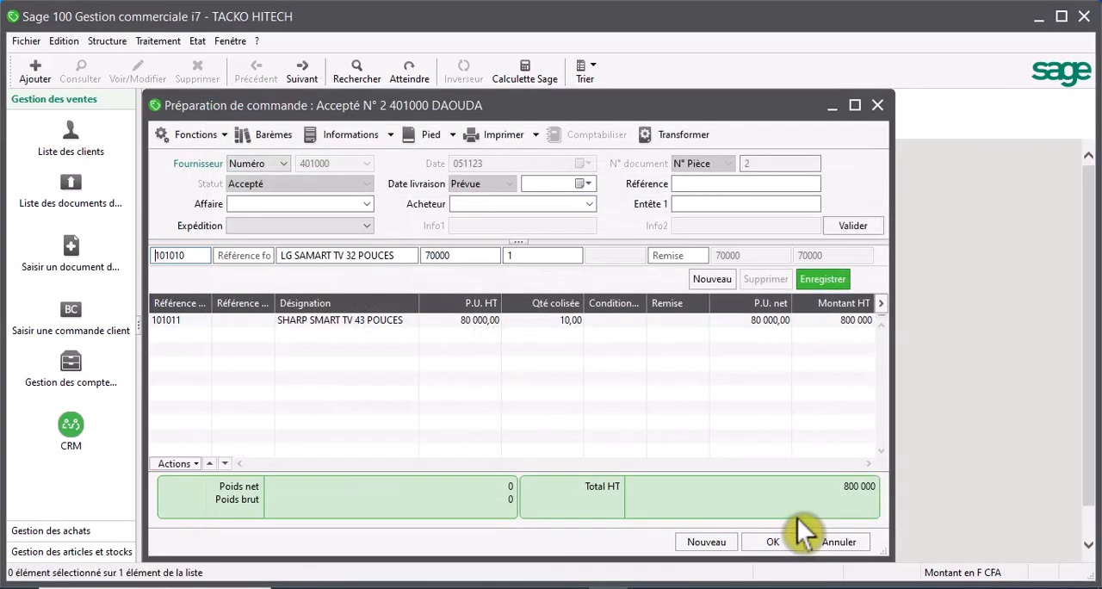
pyautogui.click(533, 256)
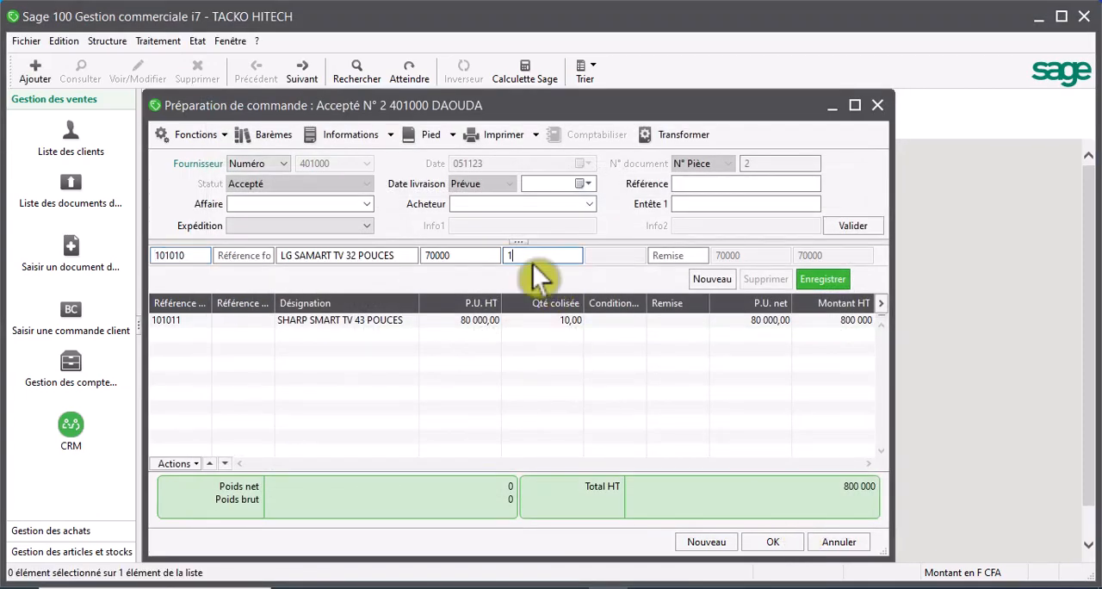
pyautogui.press('BackSpace')
pyautogui.write('7')
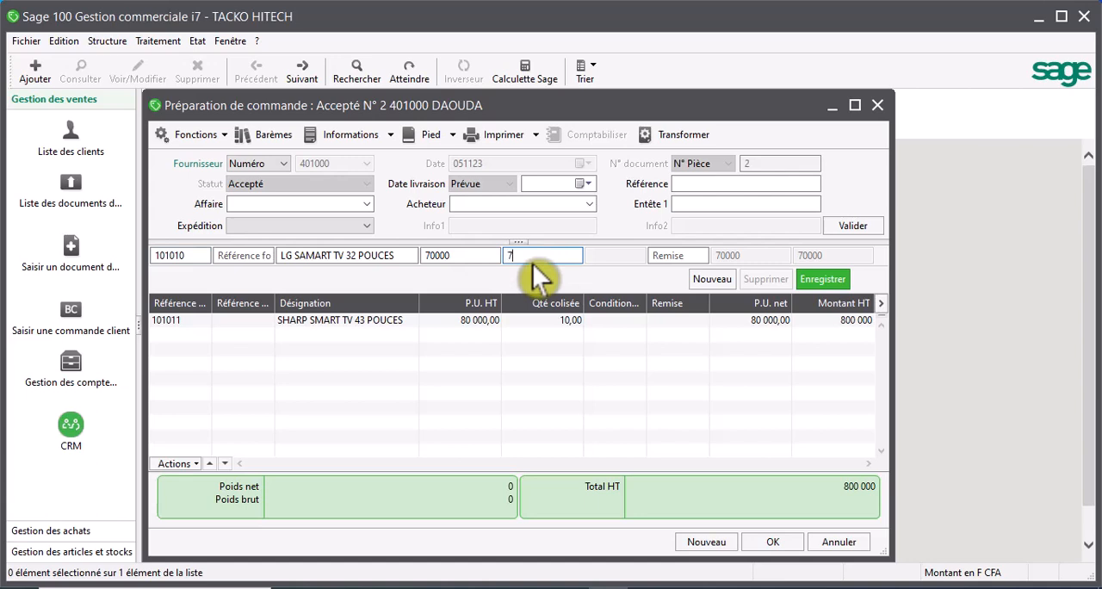
pyautogui.click(828, 278)
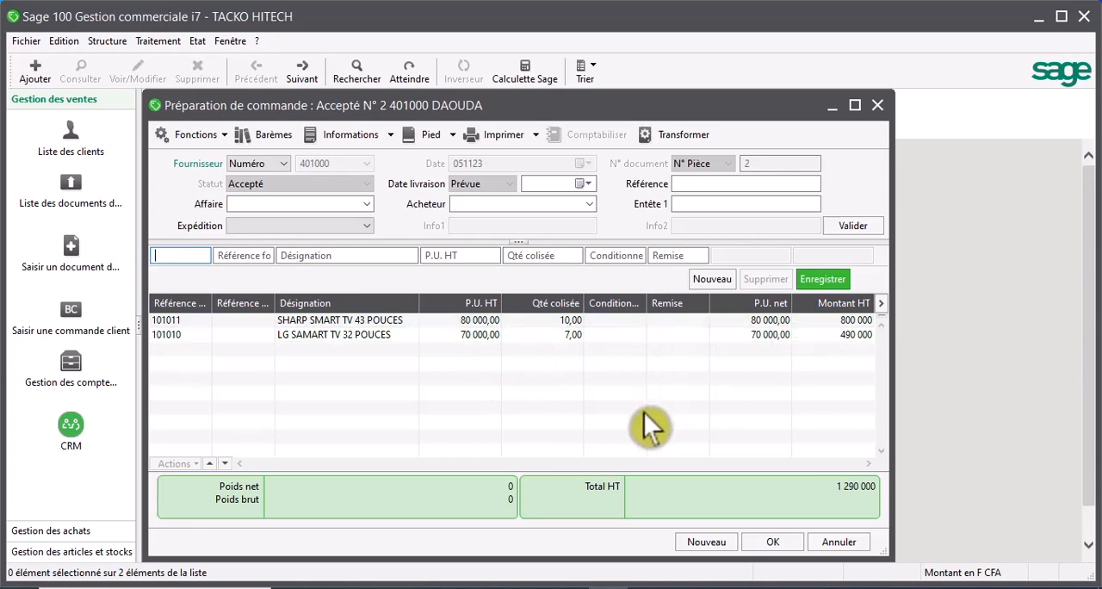
# - Add and save an order line for article 101009 LG LED 32 POUCES with a quantity of 6 and no discount
pyautogui.click(197, 255)
pyautogui.press('Return')
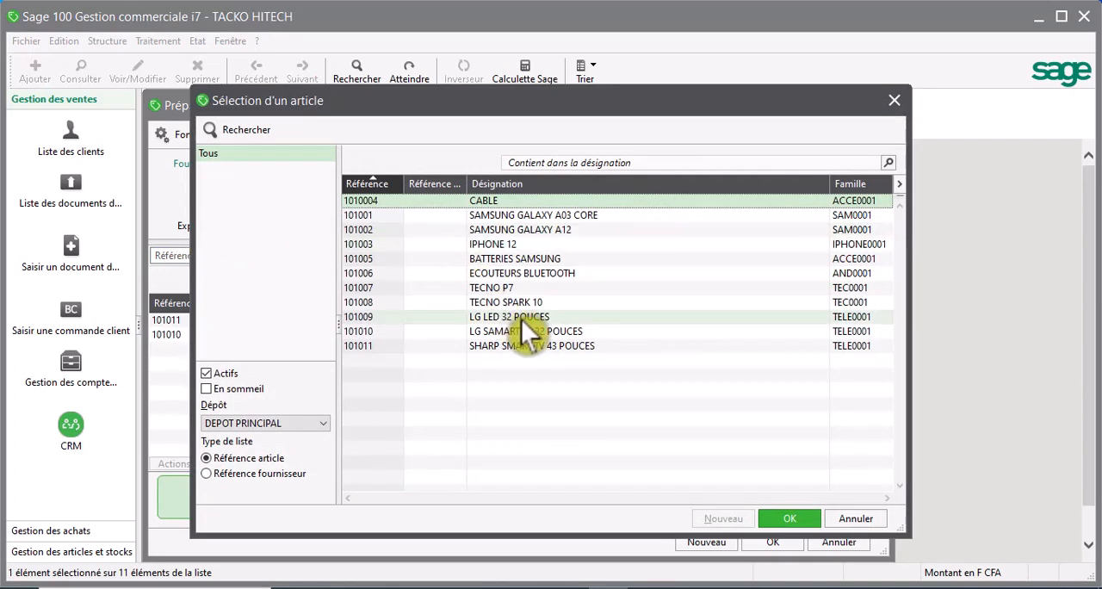
pyautogui.click(521, 316)
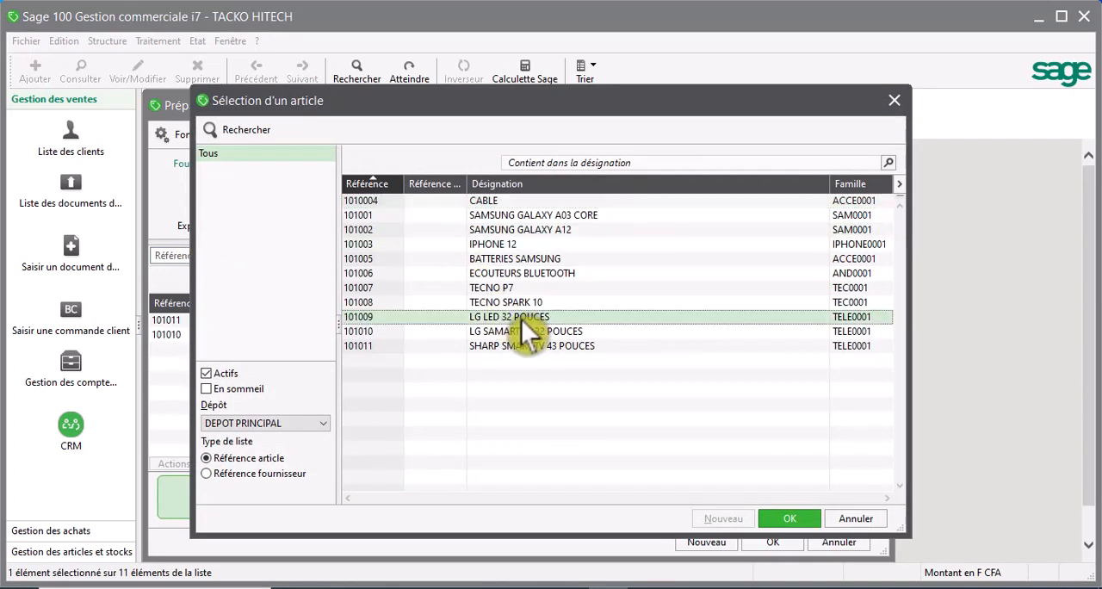
pyautogui.click(785, 519)
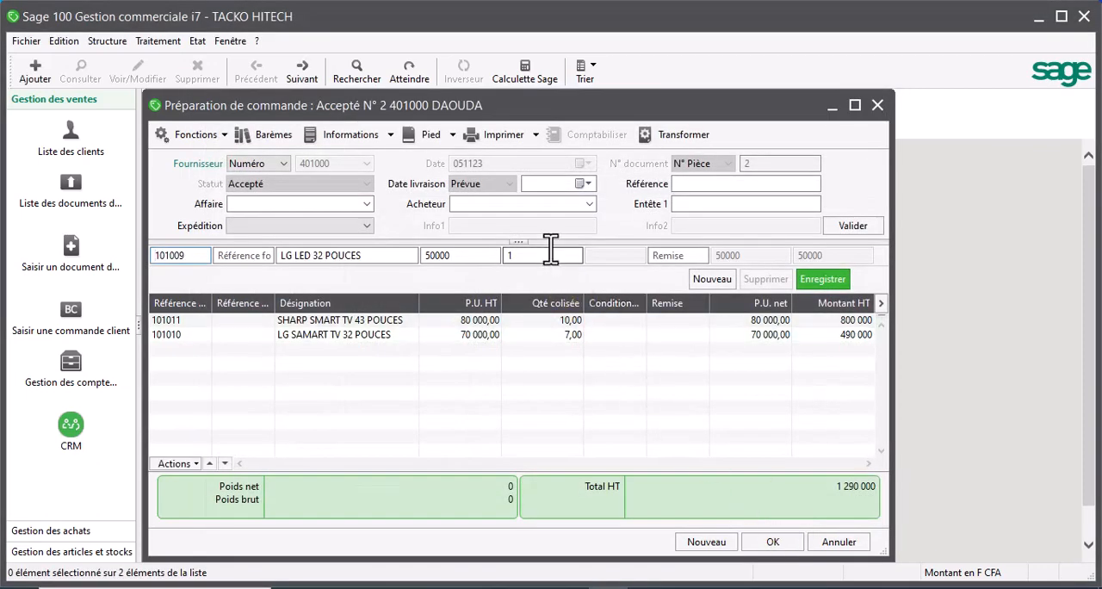
pyautogui.click(551, 258)
pyautogui.press('BackSpace')
pyautogui.write('6')
pyautogui.click(688, 255)
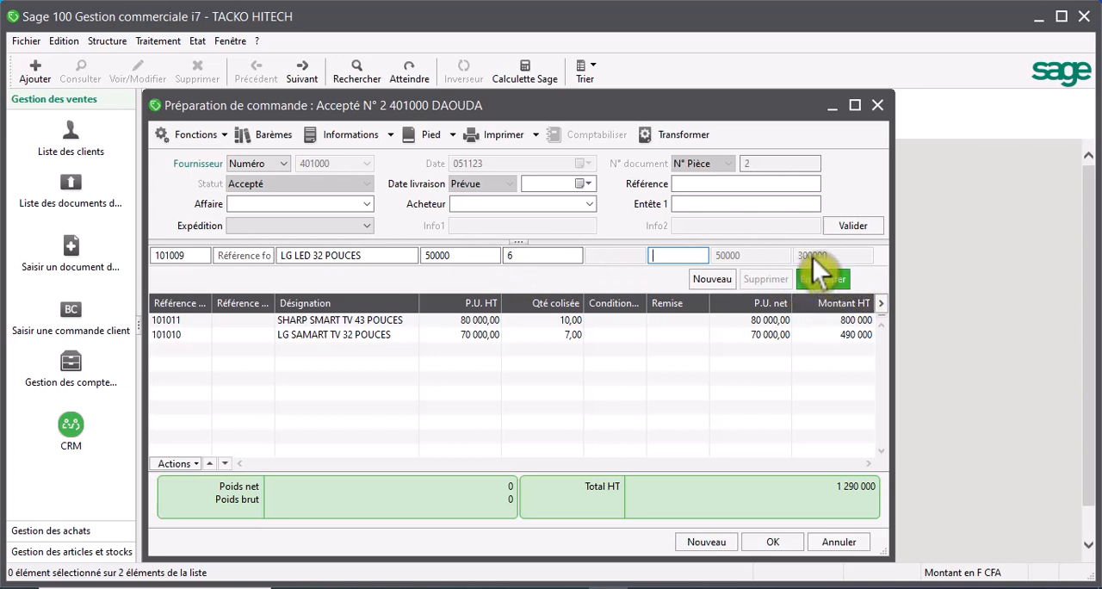
pyautogui.click(814, 279)
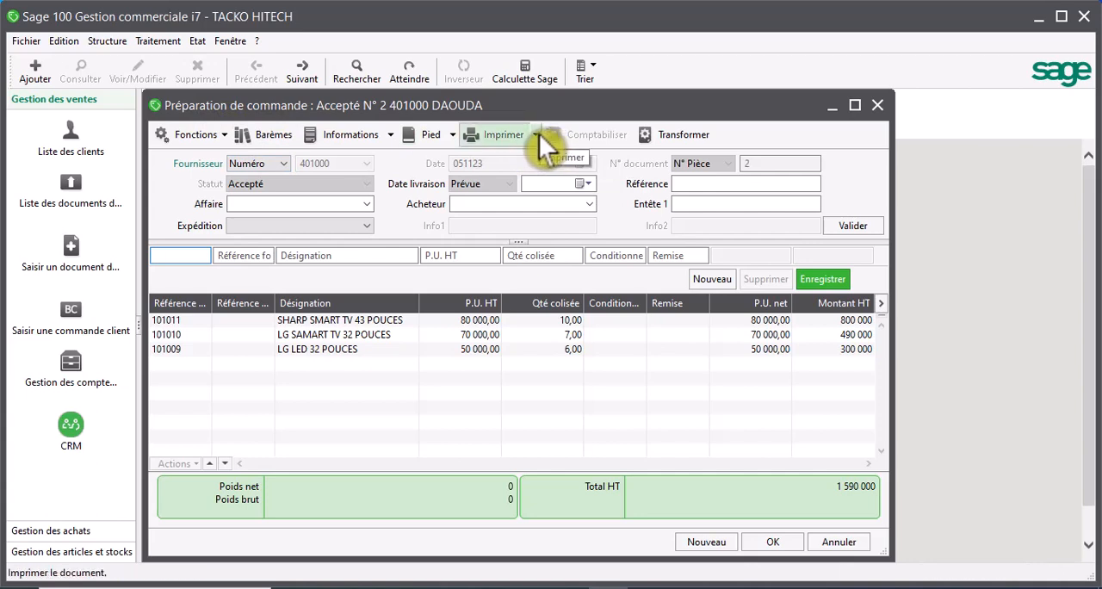
# - Transform the order preparation into a Bon de commande, keeping the proposed piece number
pyautogui.click(670, 136)
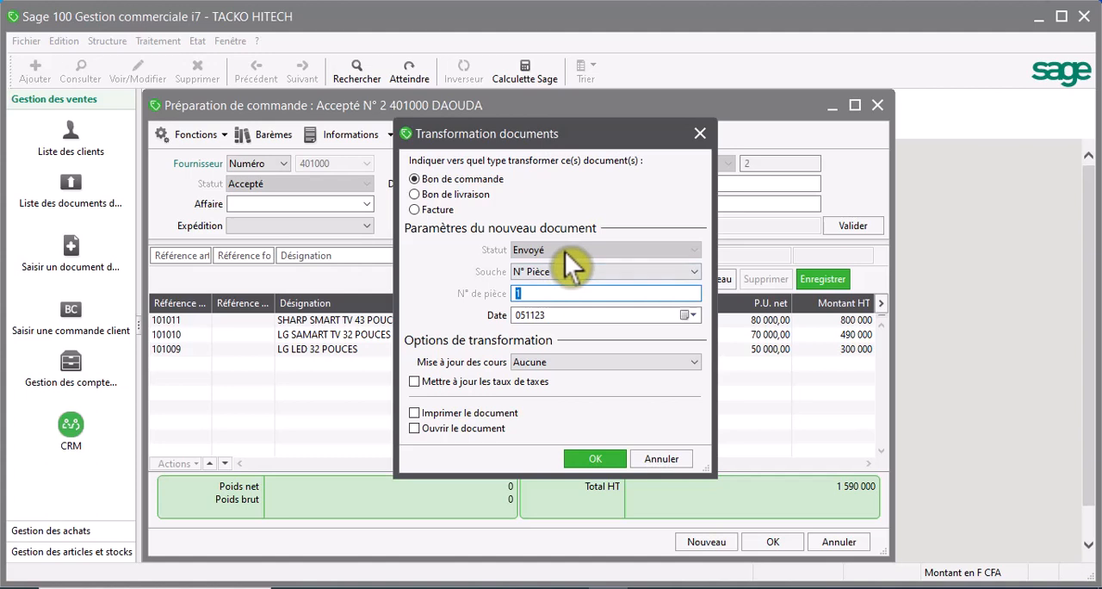
pyautogui.click(527, 294)
pyautogui.click(593, 460)
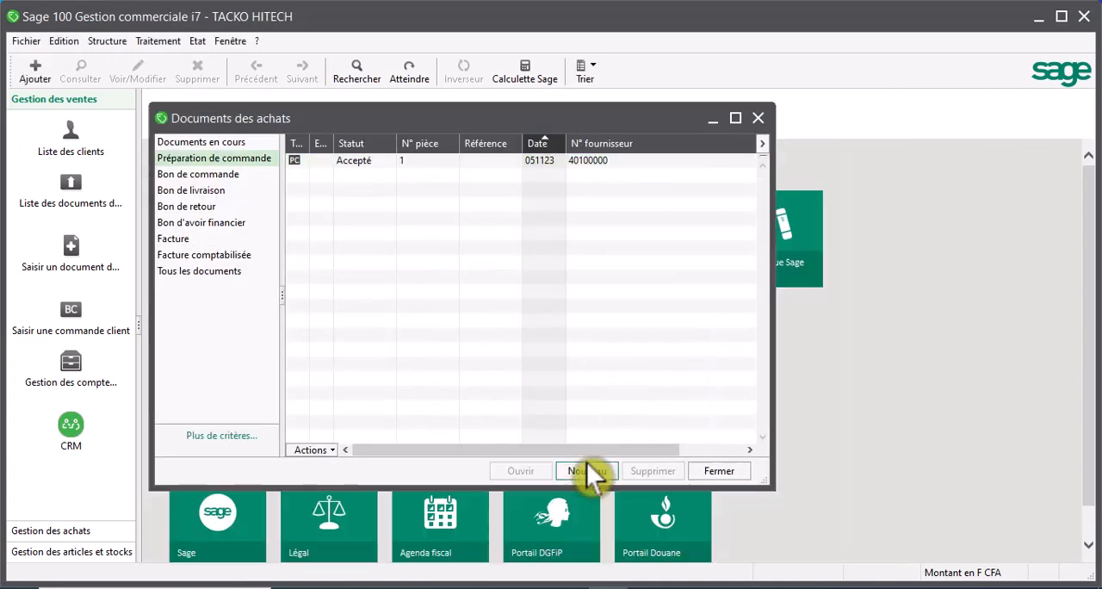
# - Check the Bon de commande list and open document 1 from the Préparation de commande list
pyautogui.click(191, 177)
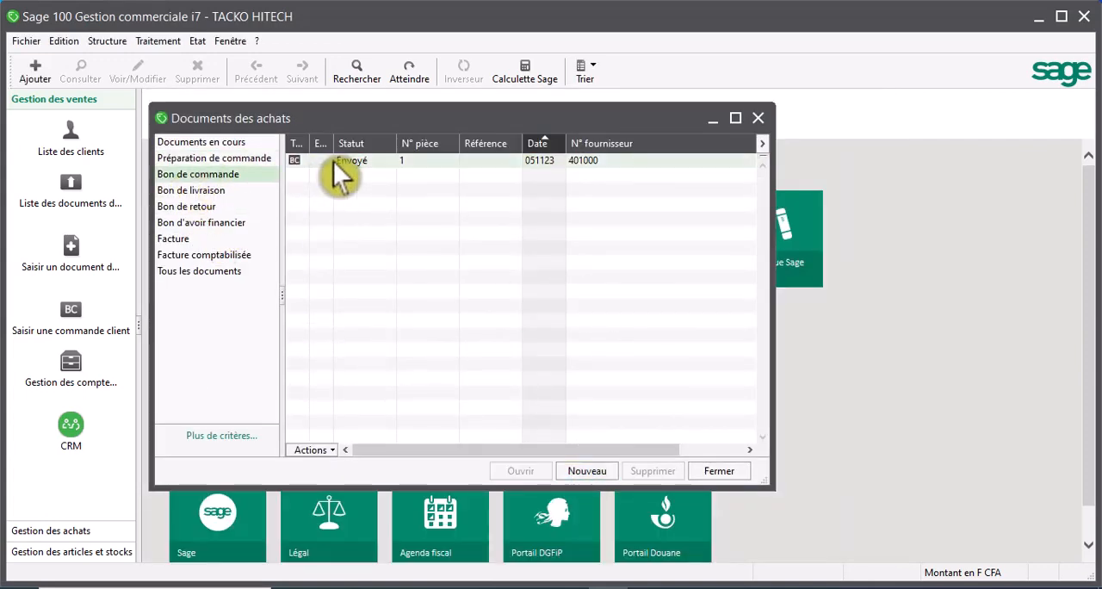
pyautogui.click(239, 166)
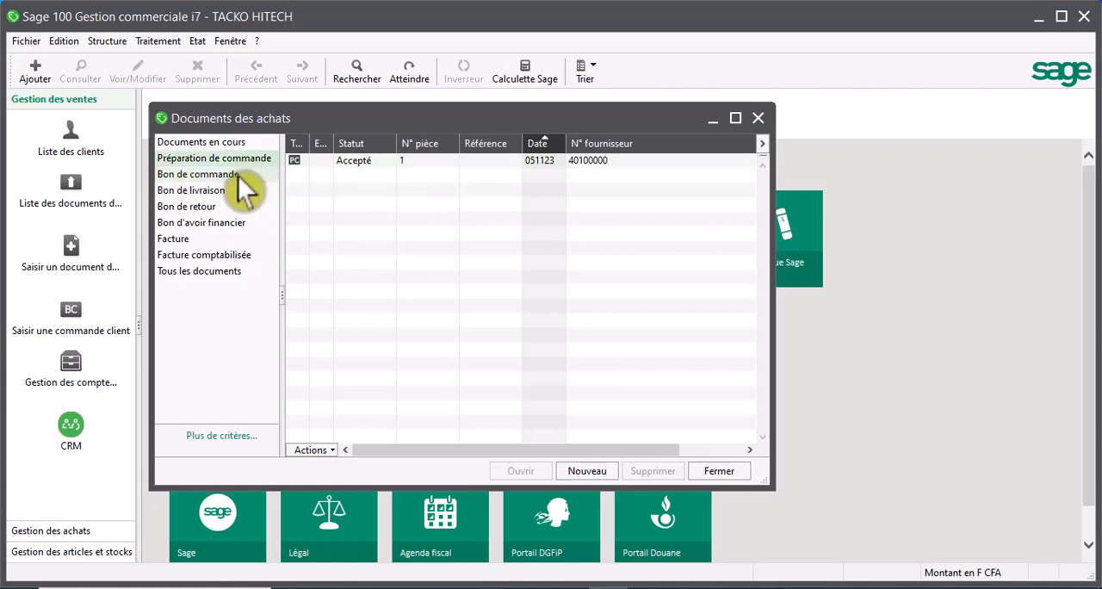
pyautogui.doubleClick(343, 165)
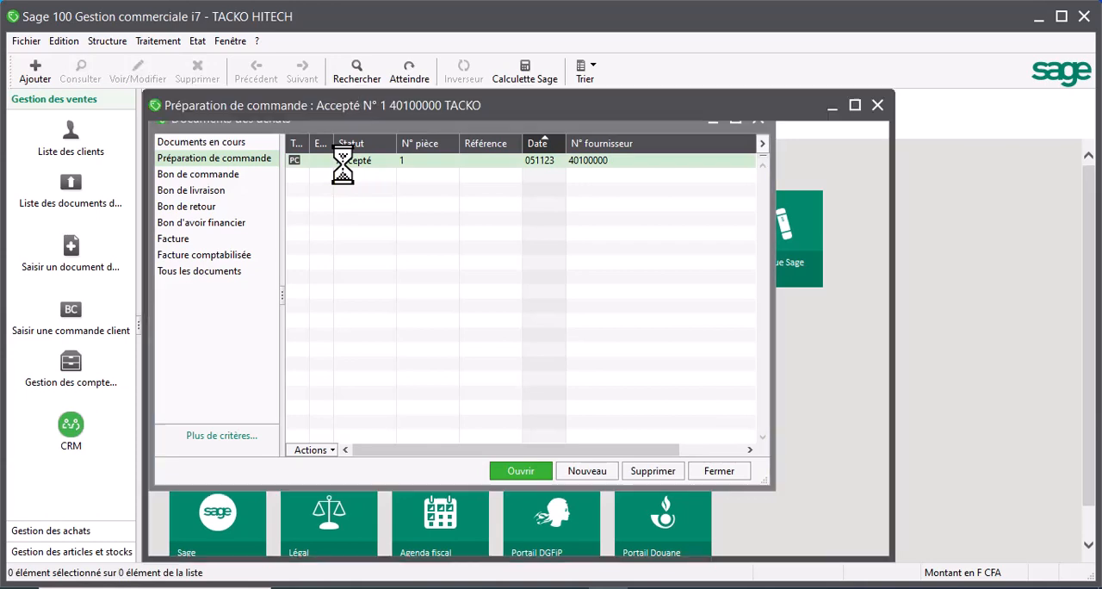
# - Close the order preparation and open document 1 from the Bon de commande list
pyautogui.click(877, 106)
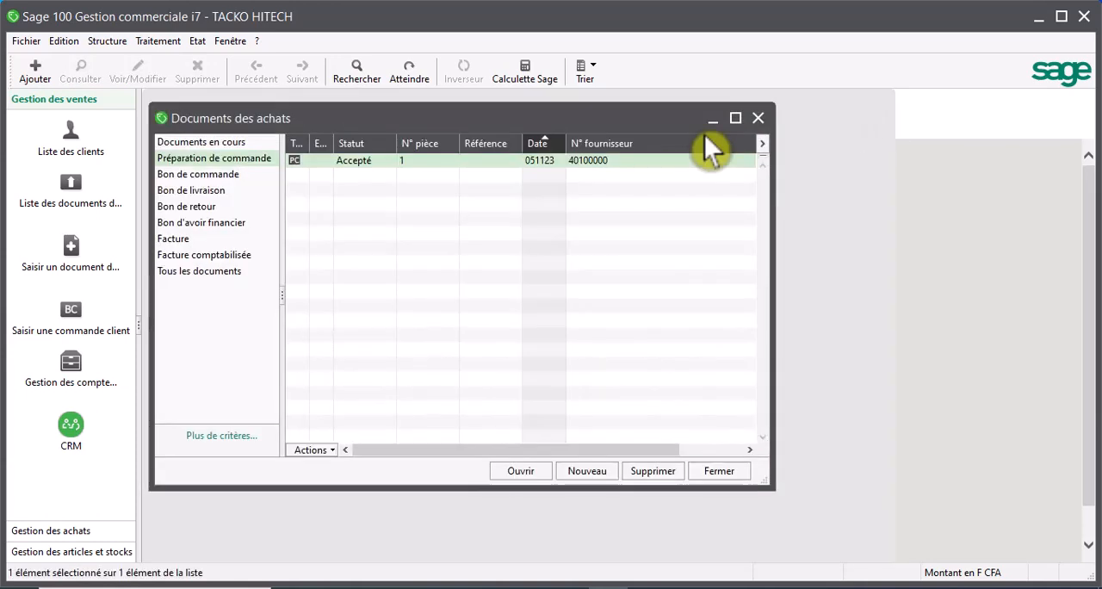
pyautogui.click(213, 178)
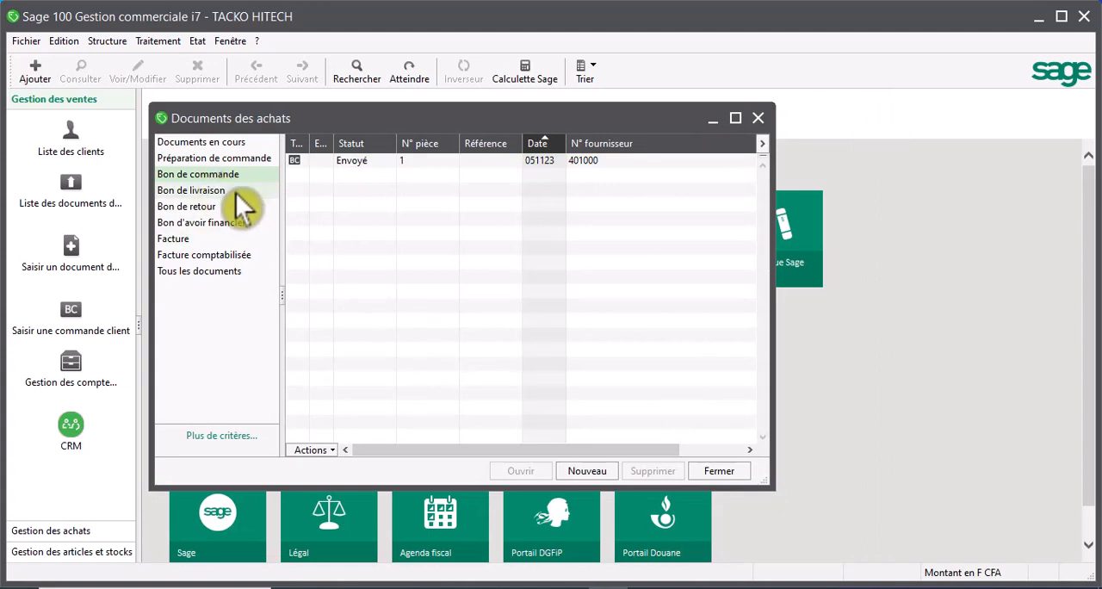
pyautogui.doubleClick(362, 162)
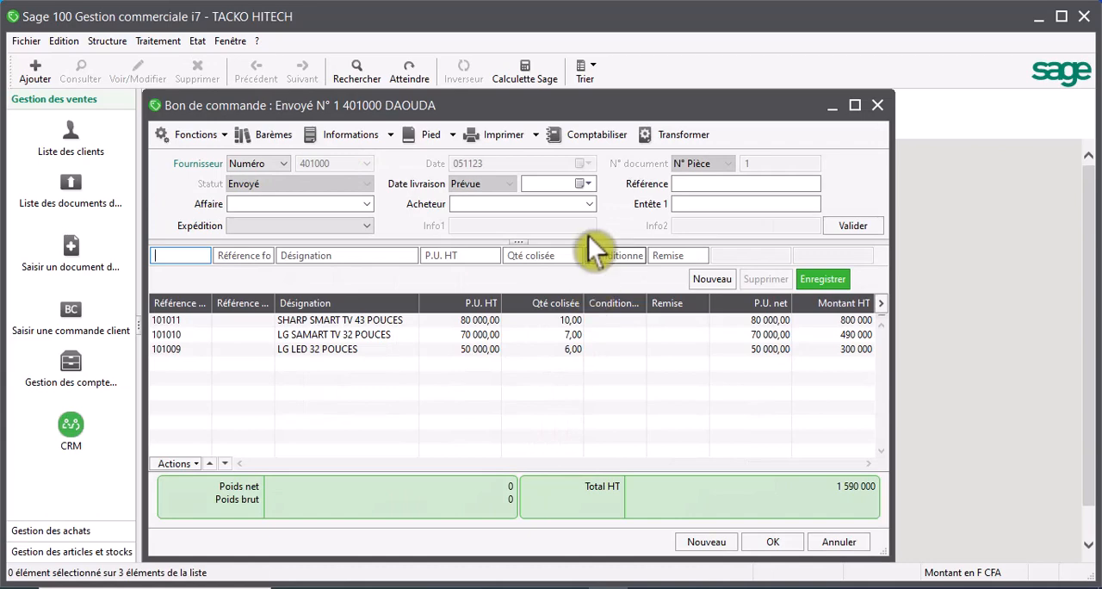
# - Generate a print preview of the purchase order with the "bon de commande" model, keeping the default print settings
pyautogui.click(500, 144)
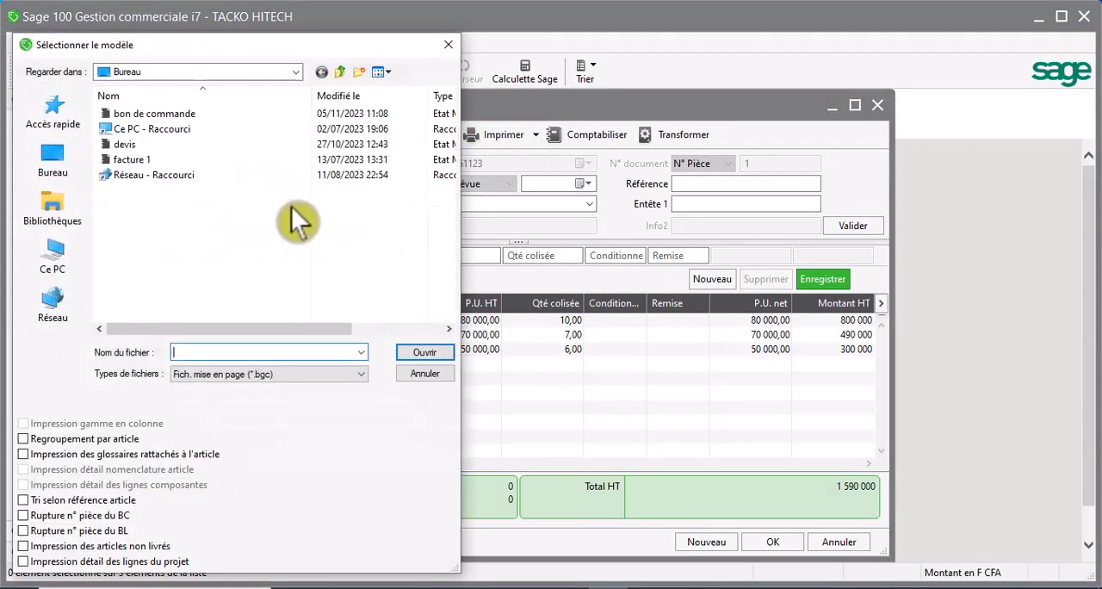
pyautogui.click(138, 113)
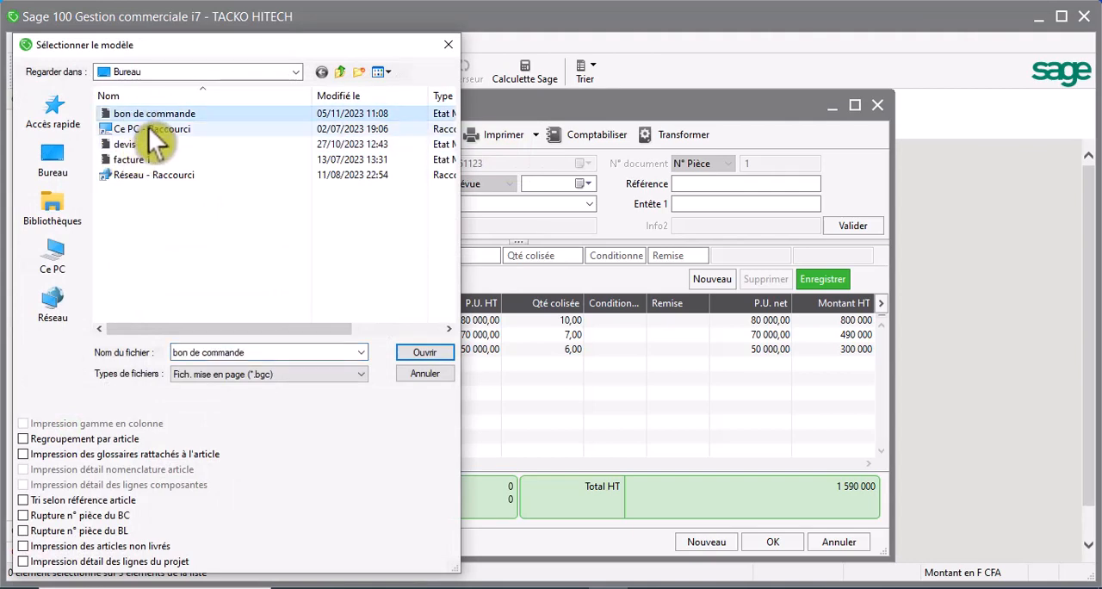
pyautogui.click(425, 352)
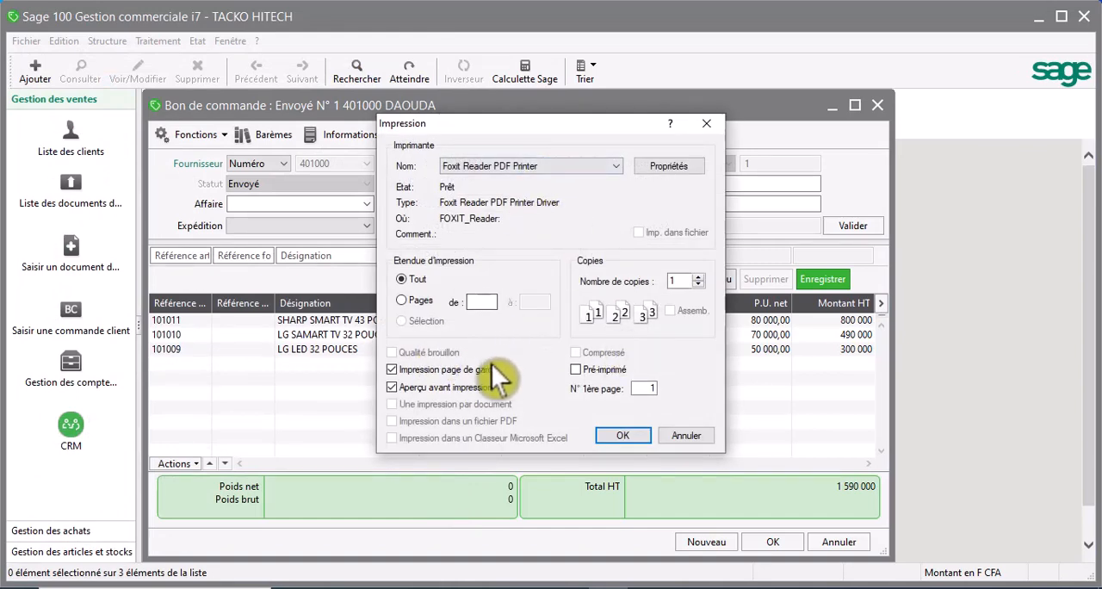
pyautogui.click(620, 436)
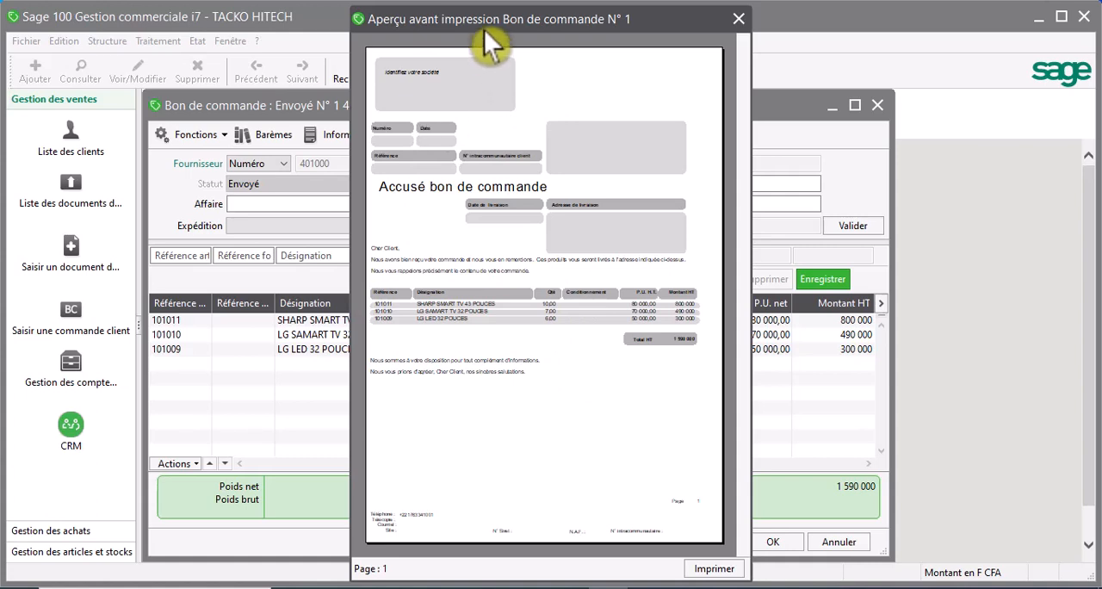
# - Examine the previewed Bon de commande at enlarged size, from the header fields to the article lines and total
pyautogui.moveTo(484, 30); pyautogui.dragTo(456, 44)
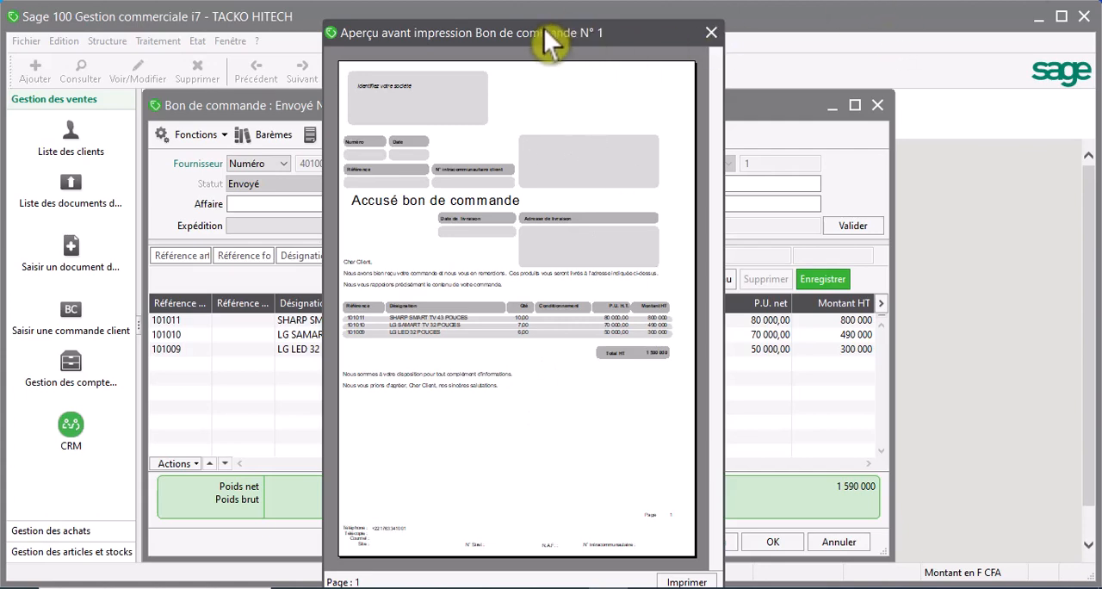
pyautogui.moveTo(543, 31); pyautogui.dragTo(441, 37)
pyautogui.click(454, 175)
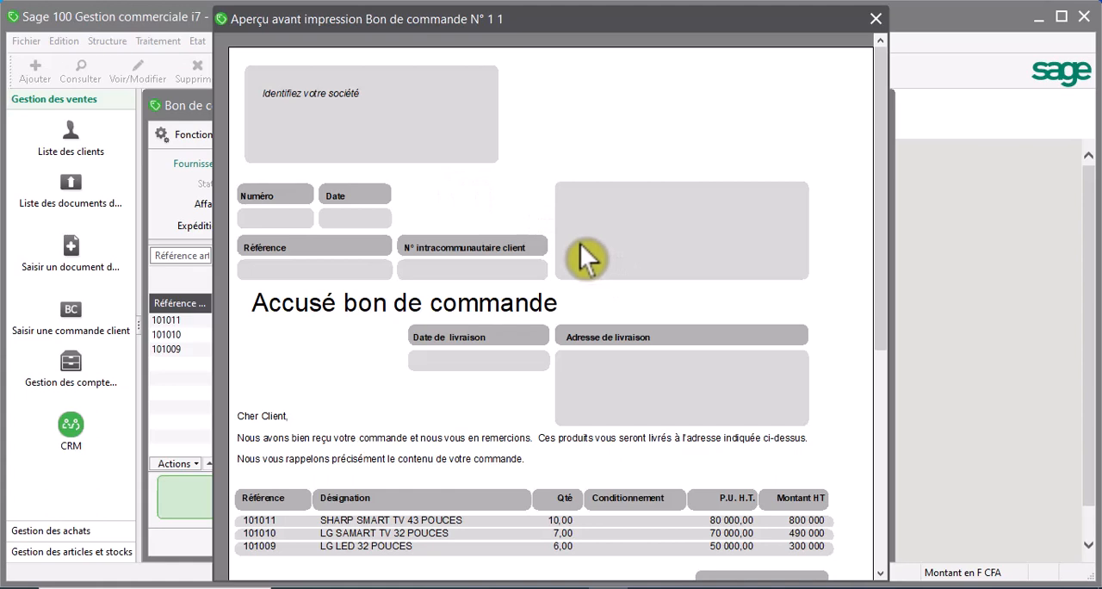
pyautogui.scroll(-1, 590, 255)
pyautogui.scroll(1, 591, 256)
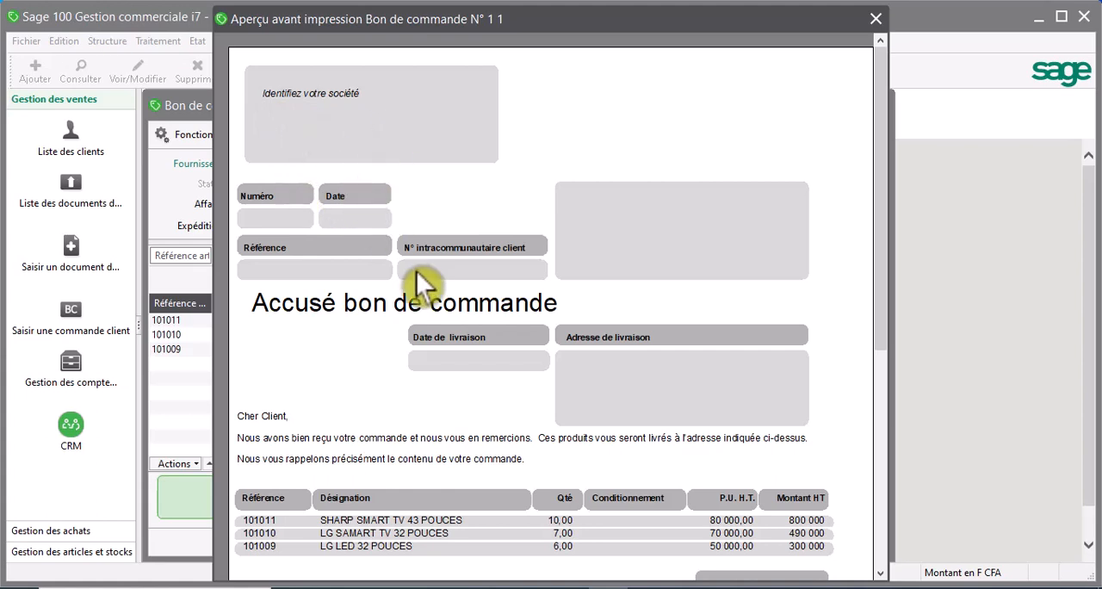
pyautogui.scroll(-1, 416, 272)
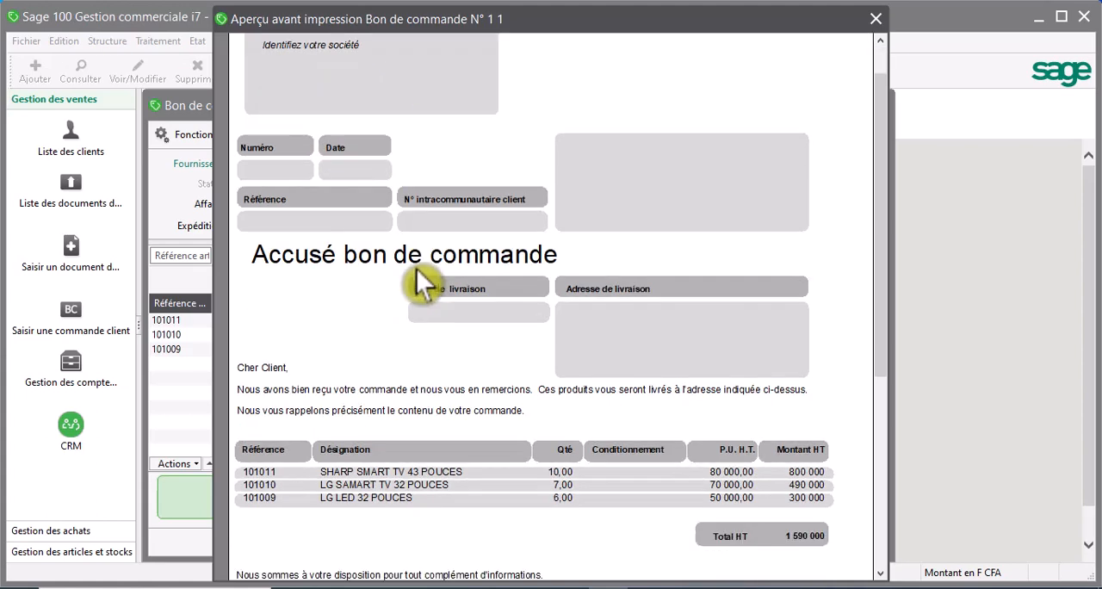
pyautogui.click(415, 269)
pyautogui.click(430, 260)
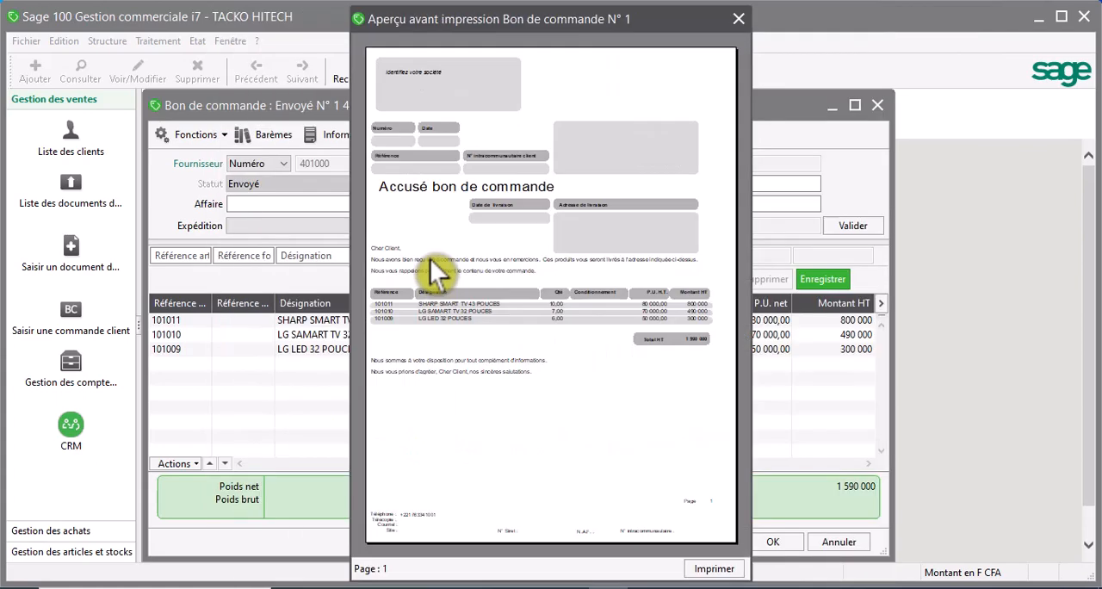
pyautogui.scroll(-1, 431, 254)
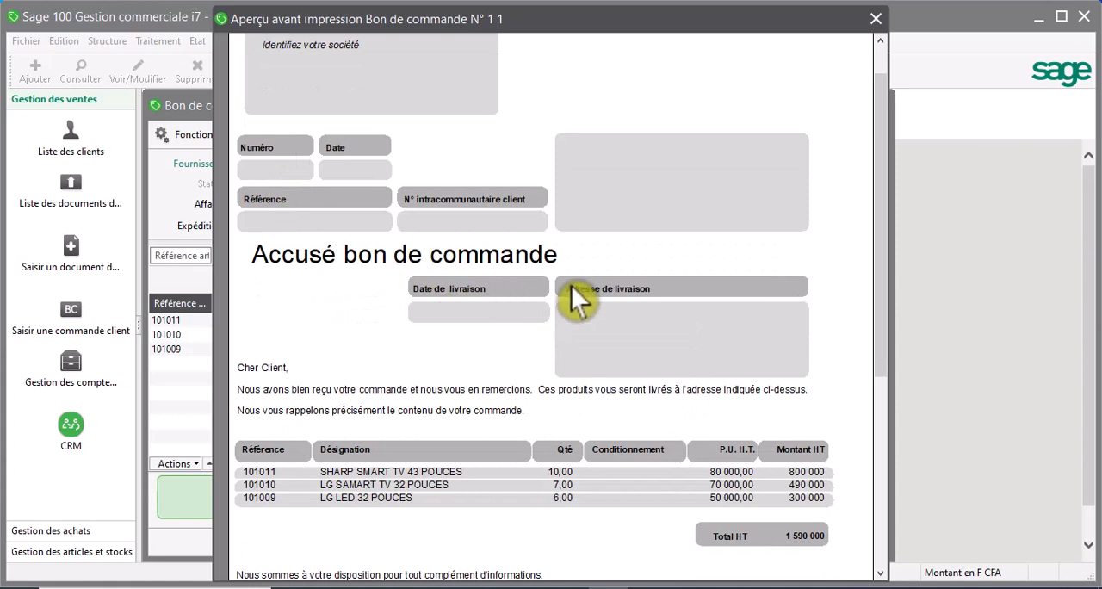
pyautogui.scroll(-2, 612, 333)
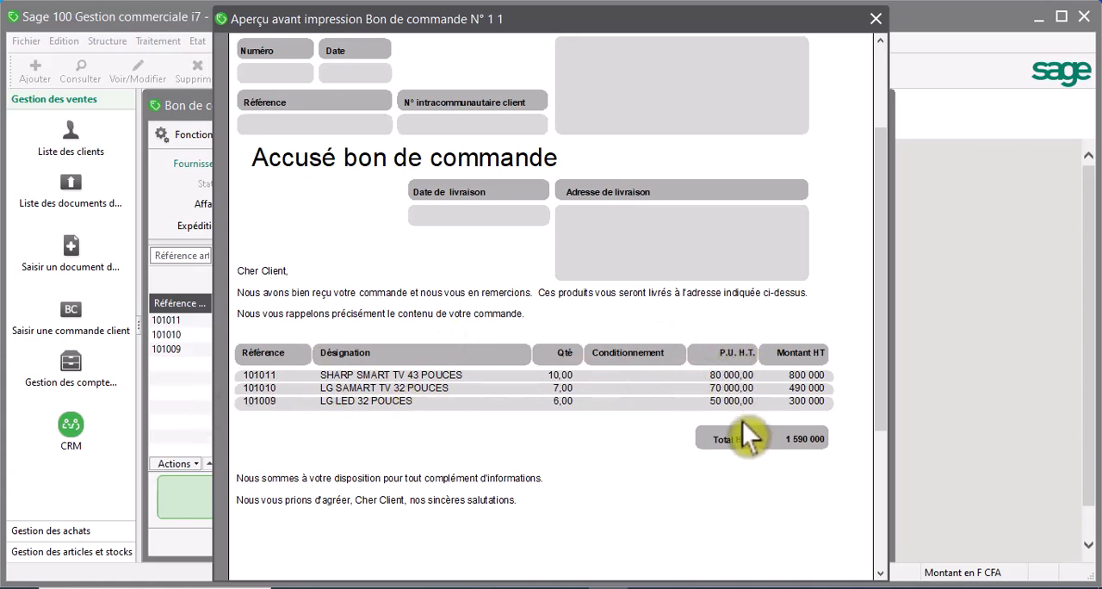
pyautogui.scroll(2, 633, 317)
pyautogui.scroll(1, 628, 304)
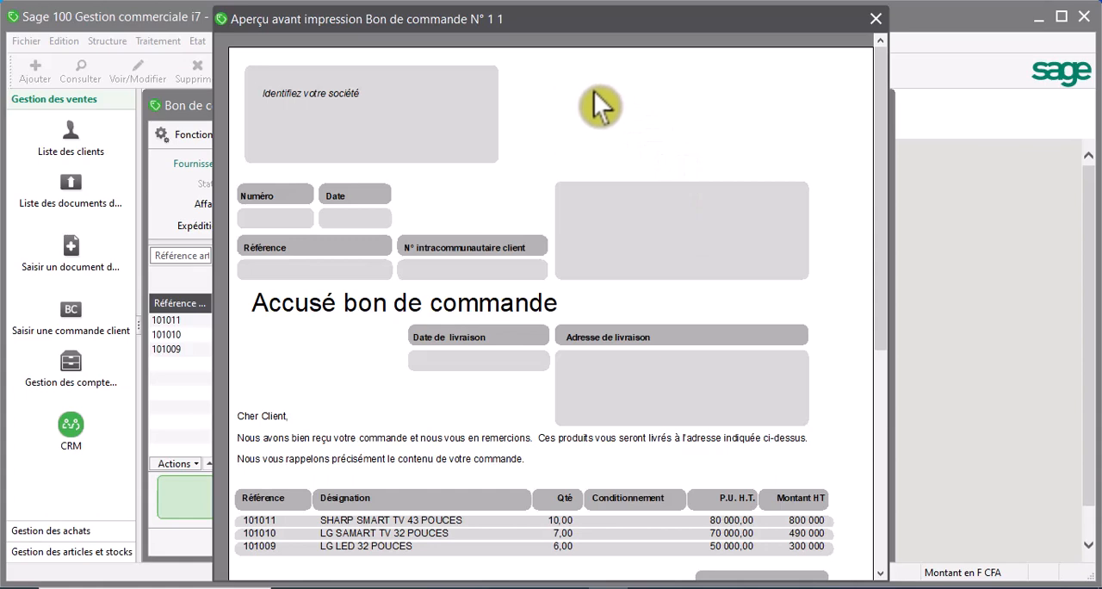
# - Close the print preview, the purchase order and the Documents des achats list
pyautogui.moveTo(515, 18); pyautogui.dragTo(382, 100)
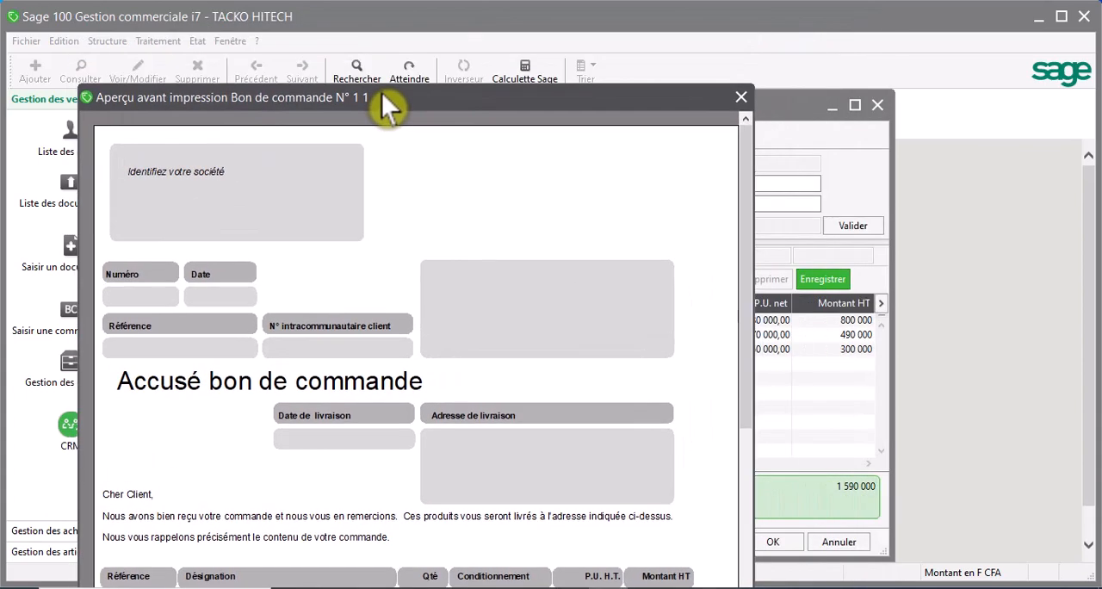
pyautogui.click(742, 97)
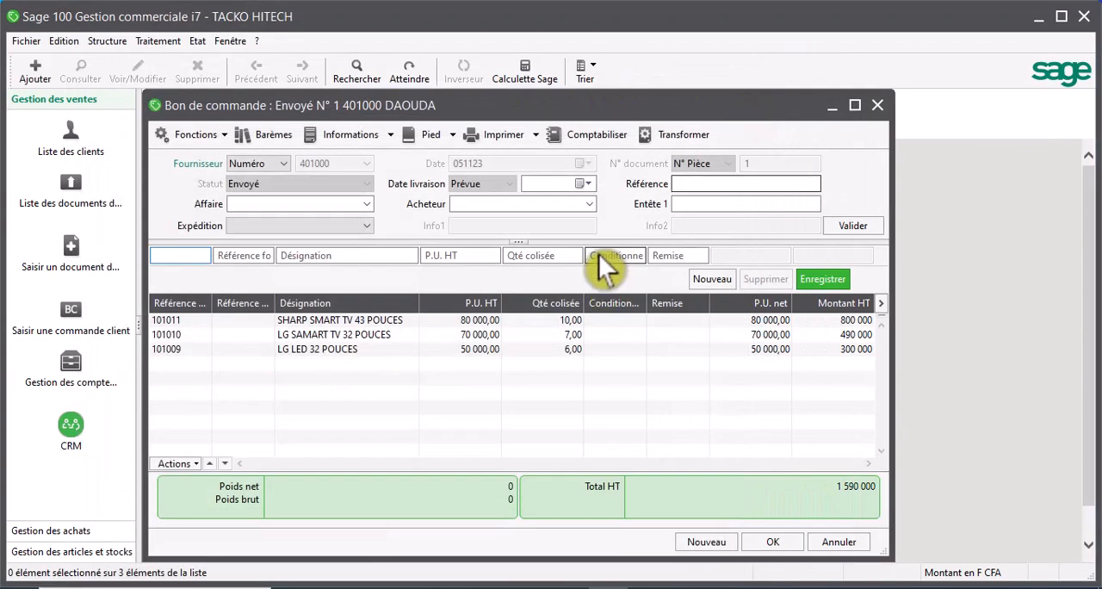
pyautogui.click(876, 108)
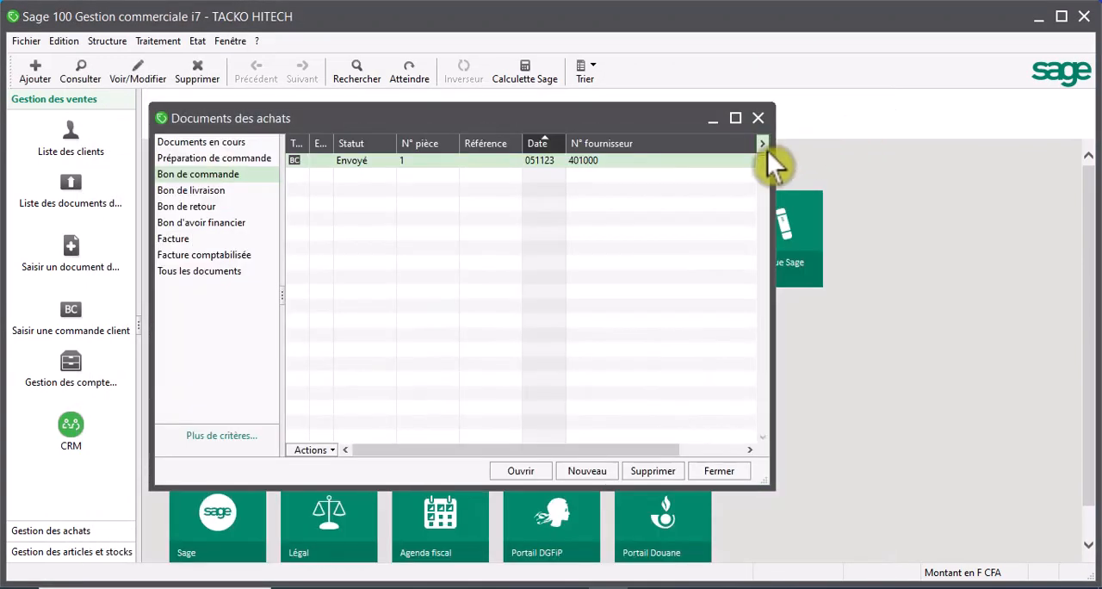
pyautogui.click(756, 120)
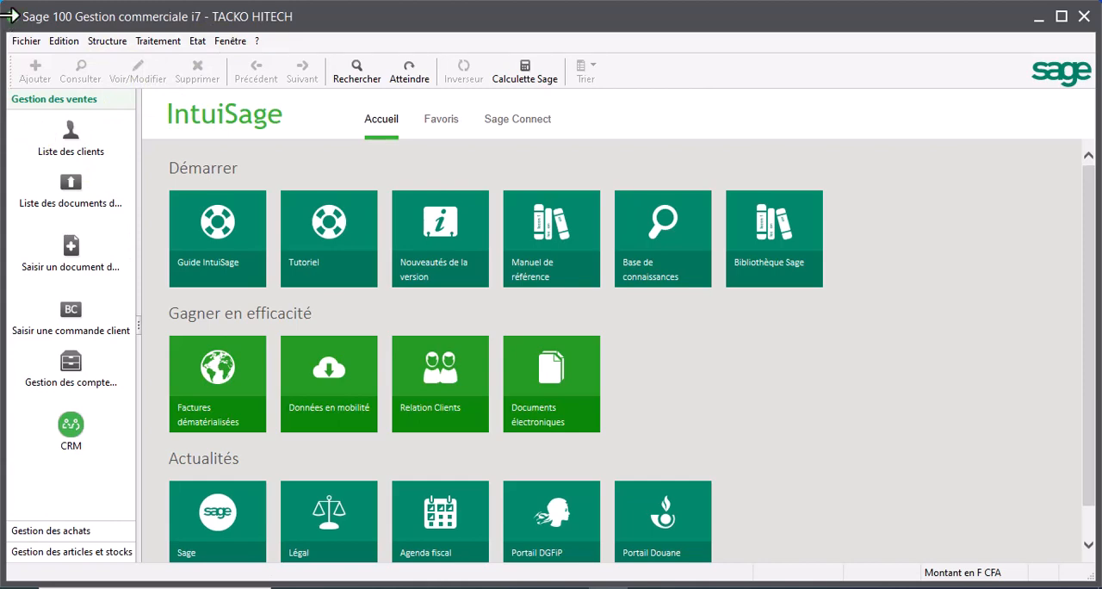
# - View the Paramètres société categories and close the window
pyautogui.click(25, 41)
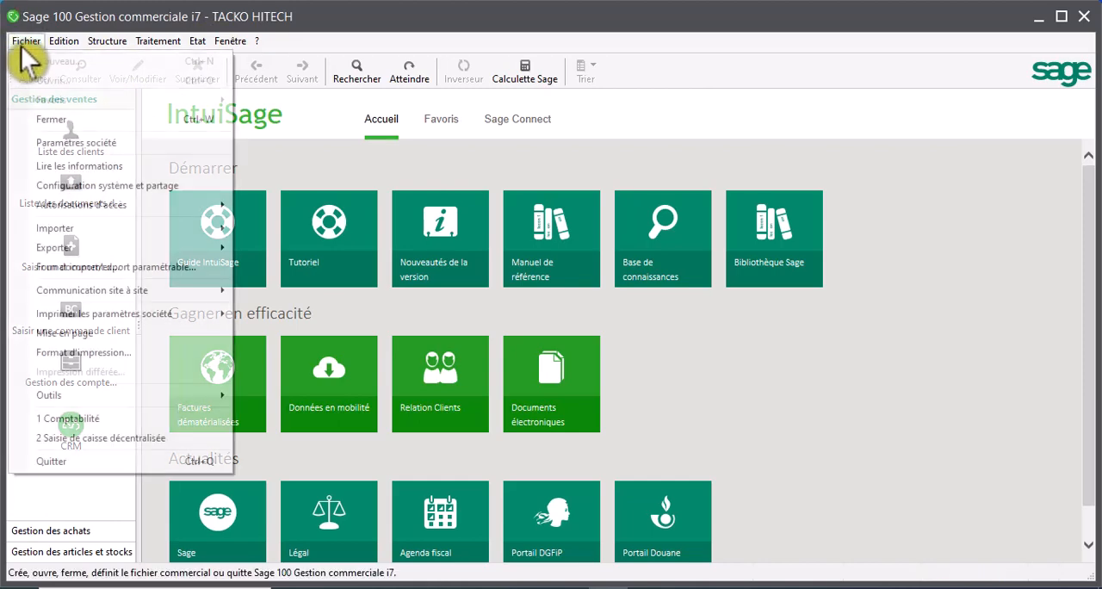
pyautogui.click(101, 148)
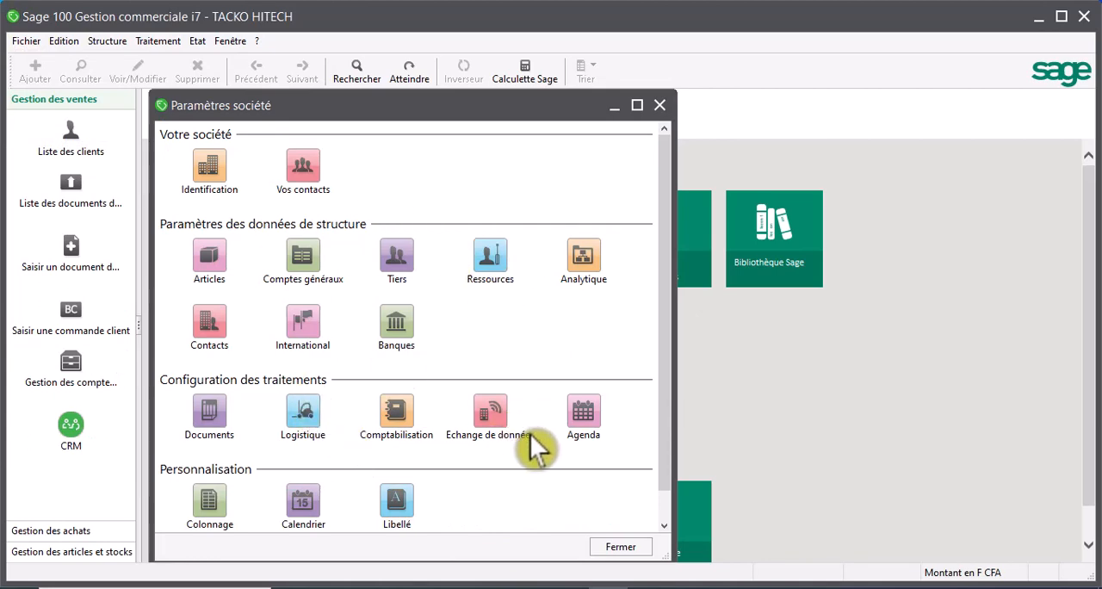
pyautogui.click(658, 106)
pyautogui.click(147, 42)
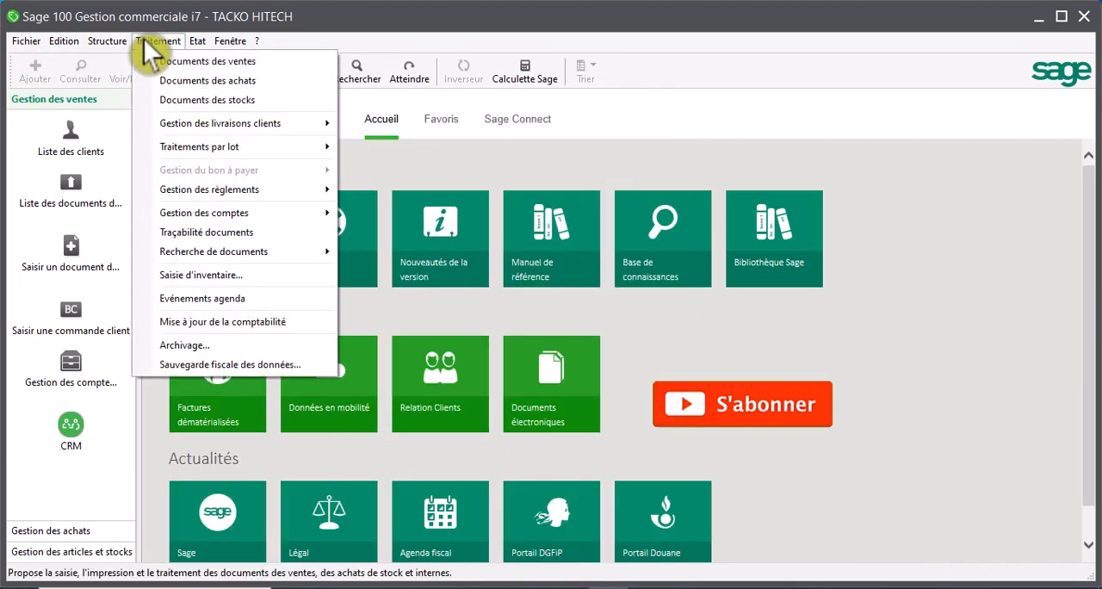
pyautogui.moveTo(180, 194)
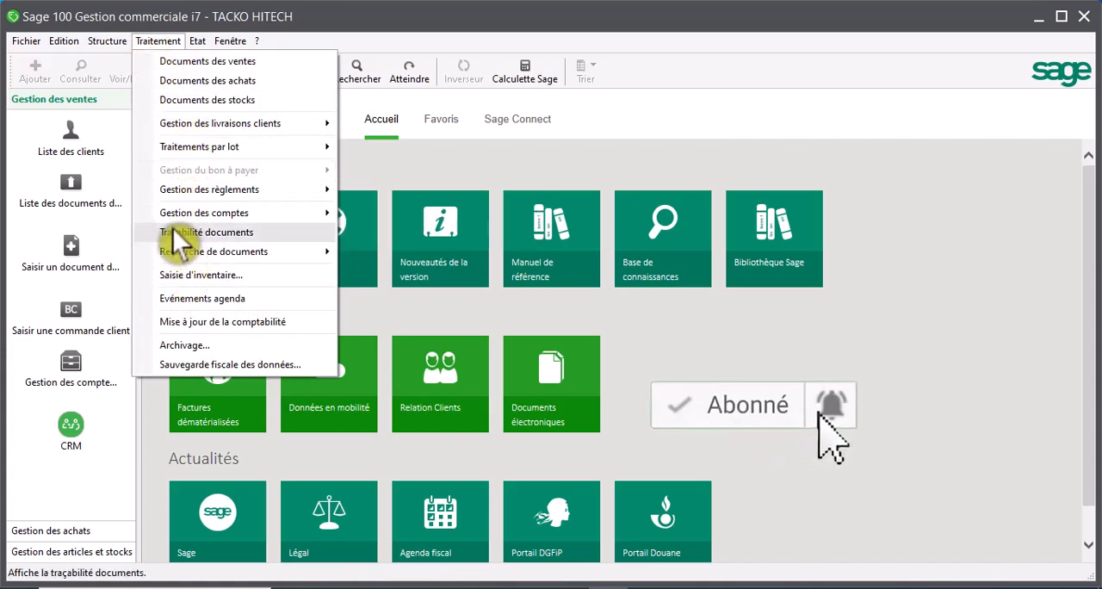
pyautogui.moveTo(167, 219)
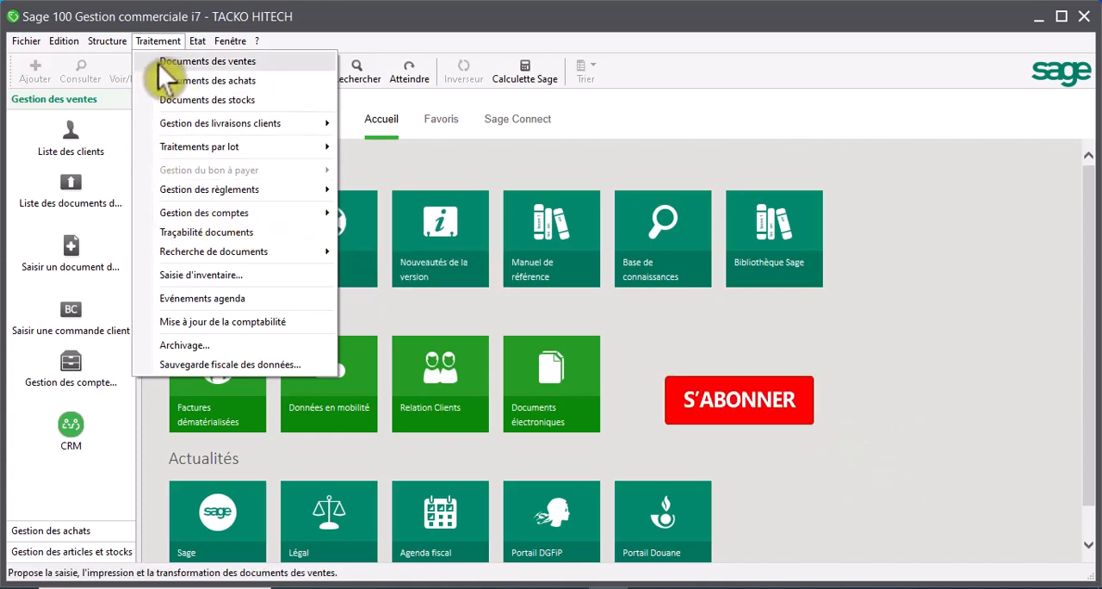
pyautogui.click(317, 32)
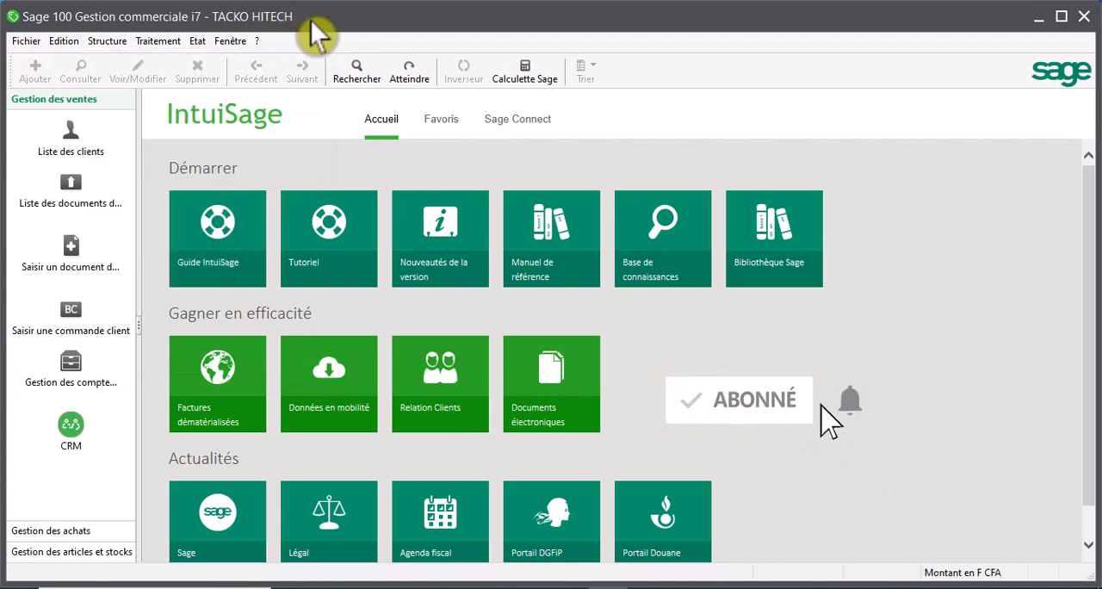